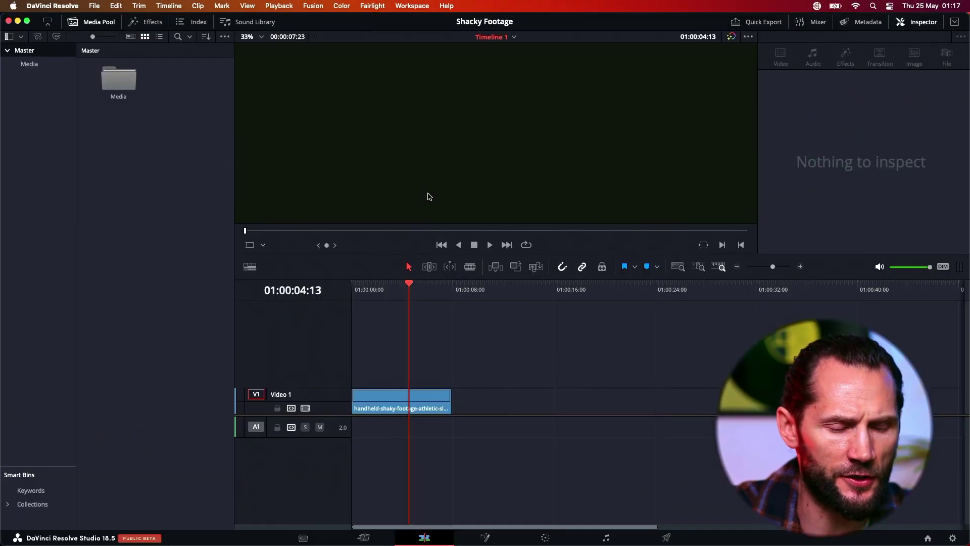
- Move the playhead into the running clip on V1 so its frame shows in the viewer
{"action": "left_click", "coordinate": [394, 284]}
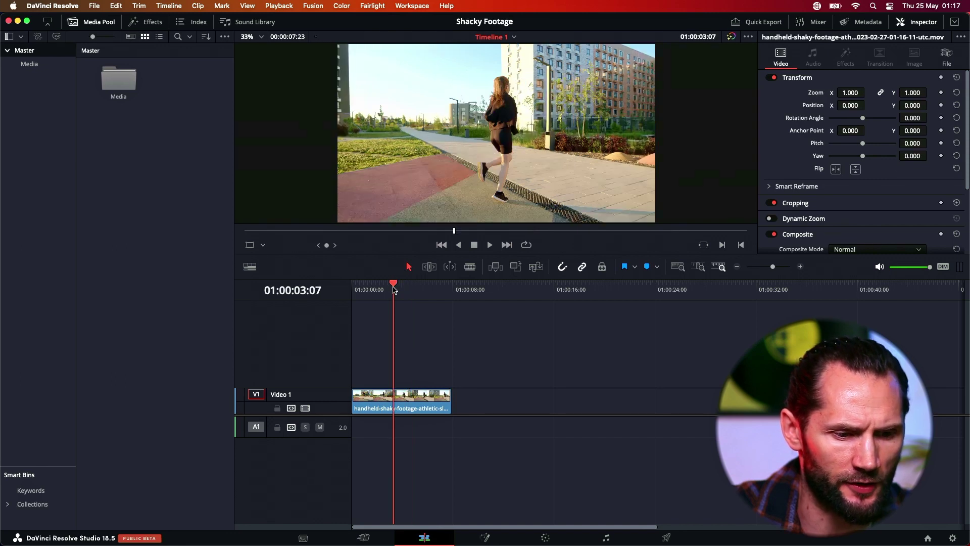
{"action": "left_click", "coordinate": [370, 289]}
{"action": "left_click_drag", "start_coordinate": [368, 285], "coordinate": [389, 287]}
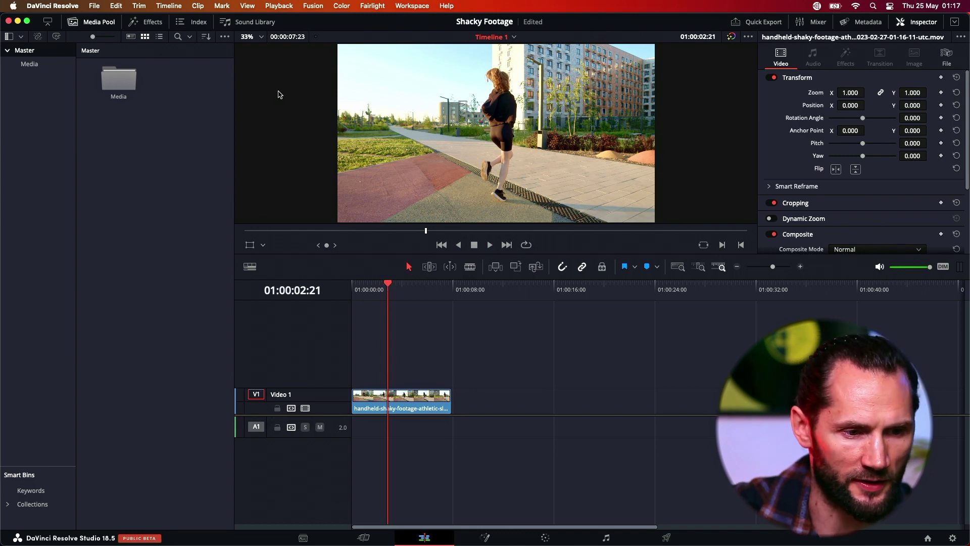
{"action": "left_click", "coordinate": [278, 6]}
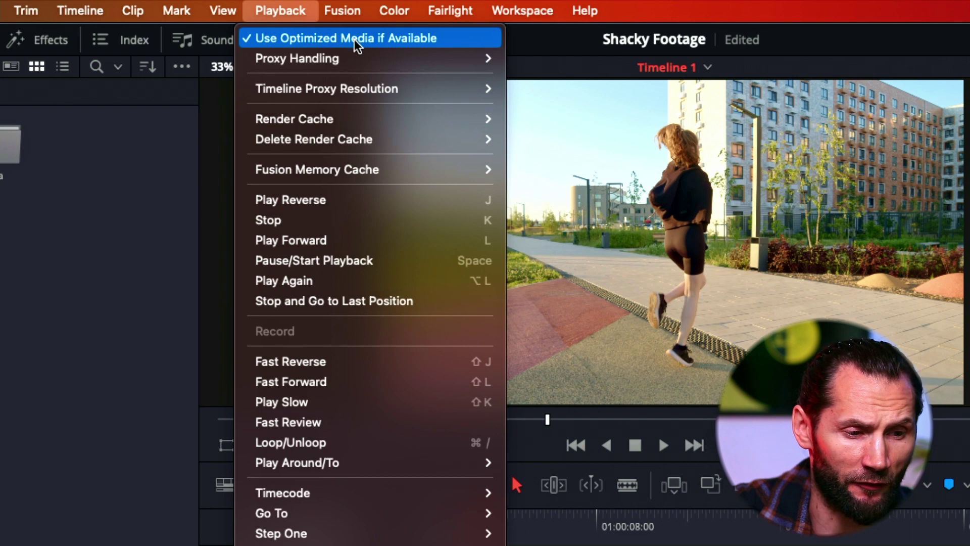
- Set the timeline proxy resolution to Half and the render cache to Smart
{"action": "mouse_move", "coordinate": [353, 59]}
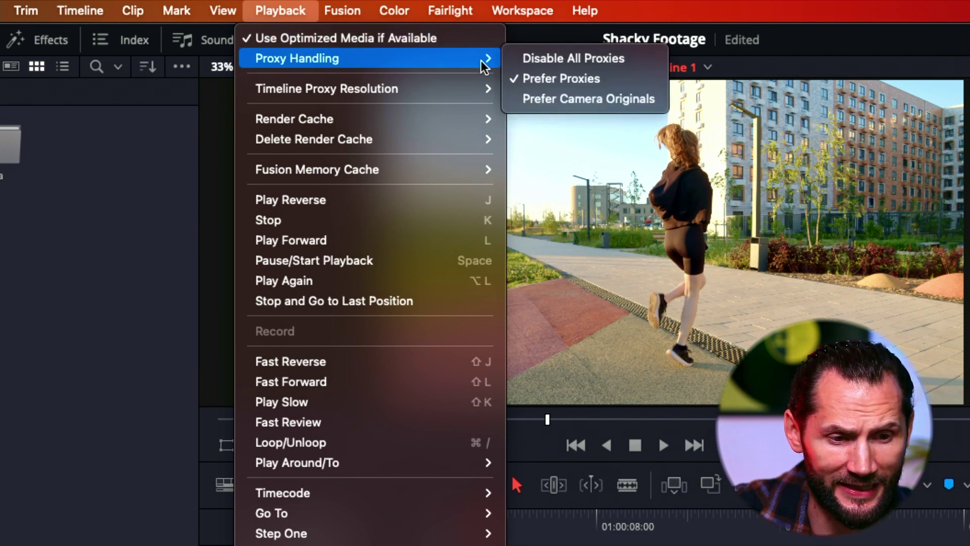
{"action": "mouse_move", "coordinate": [427, 92]}
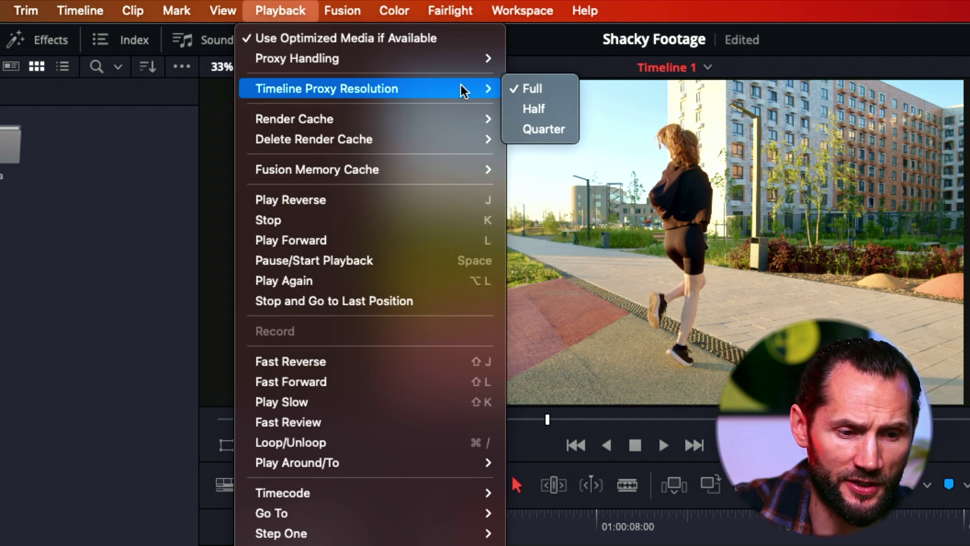
{"action": "left_click", "coordinate": [529, 111]}
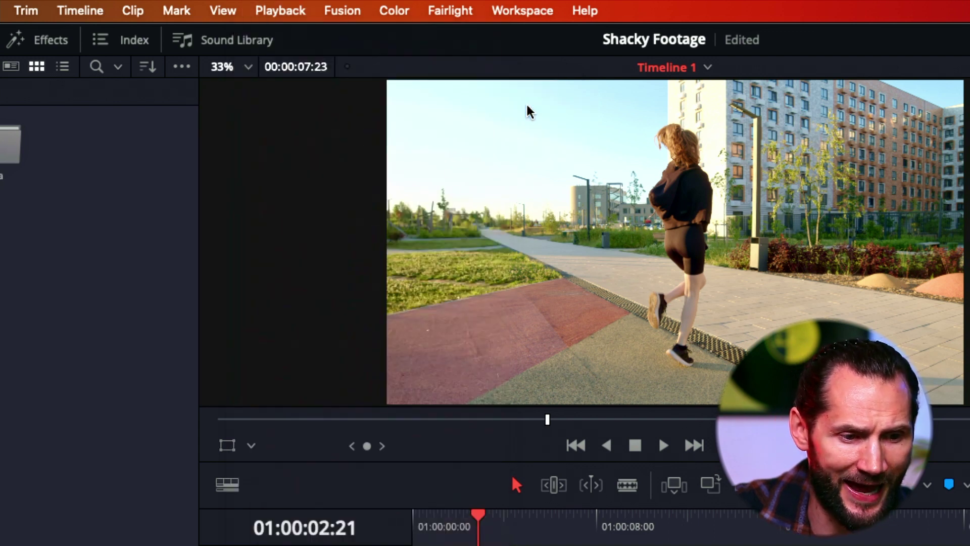
{"action": "left_click", "coordinate": [294, 15]}
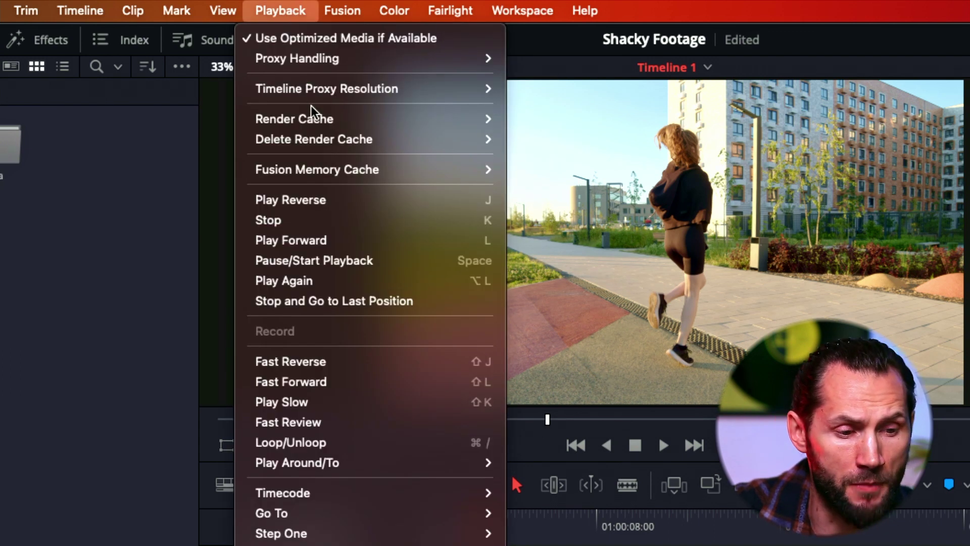
{"action": "mouse_move", "coordinate": [314, 119]}
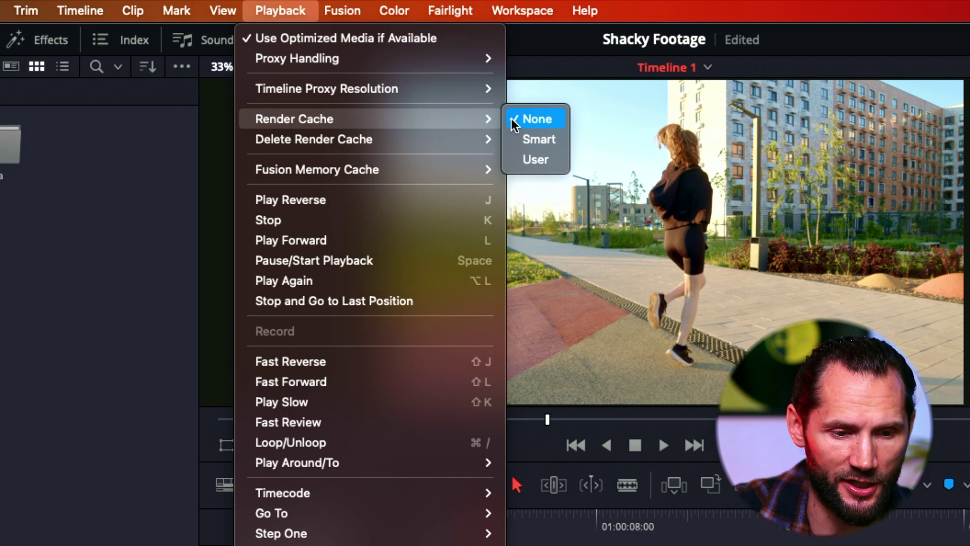
{"action": "left_click", "coordinate": [526, 138]}
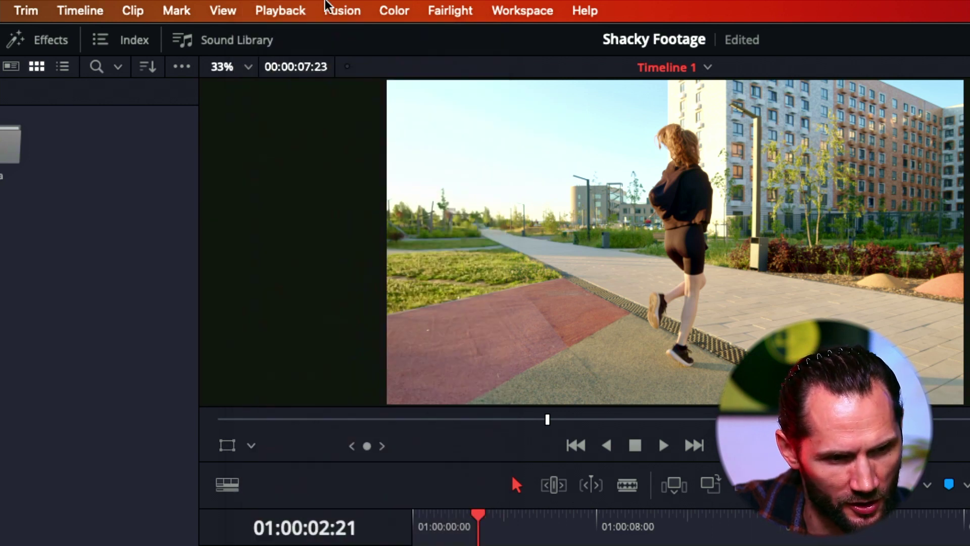
- Check the Playback menu's cache options, then select the running clip on the timeline
{"action": "left_click", "coordinate": [285, 11]}
{"action": "mouse_move", "coordinate": [399, 152]}
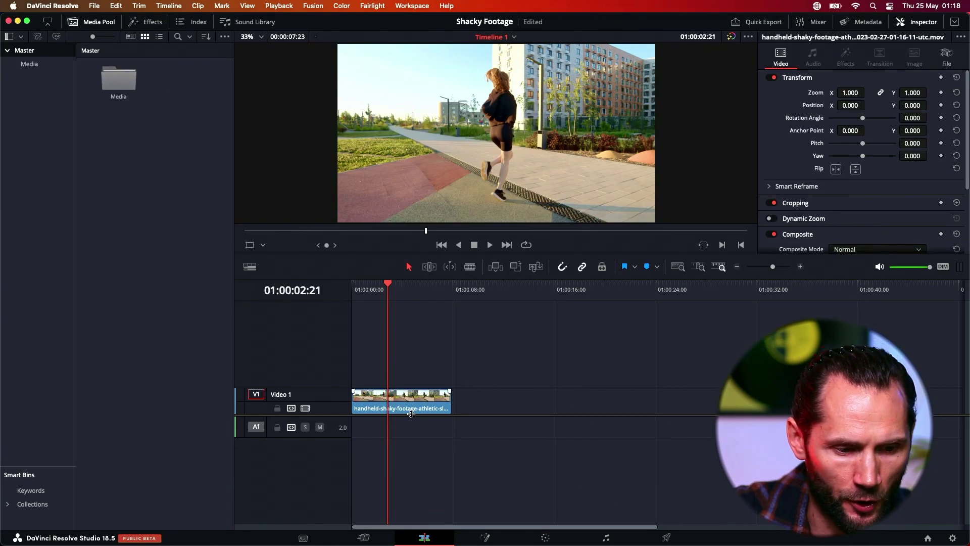
{"action": "left_click", "coordinate": [410, 413]}
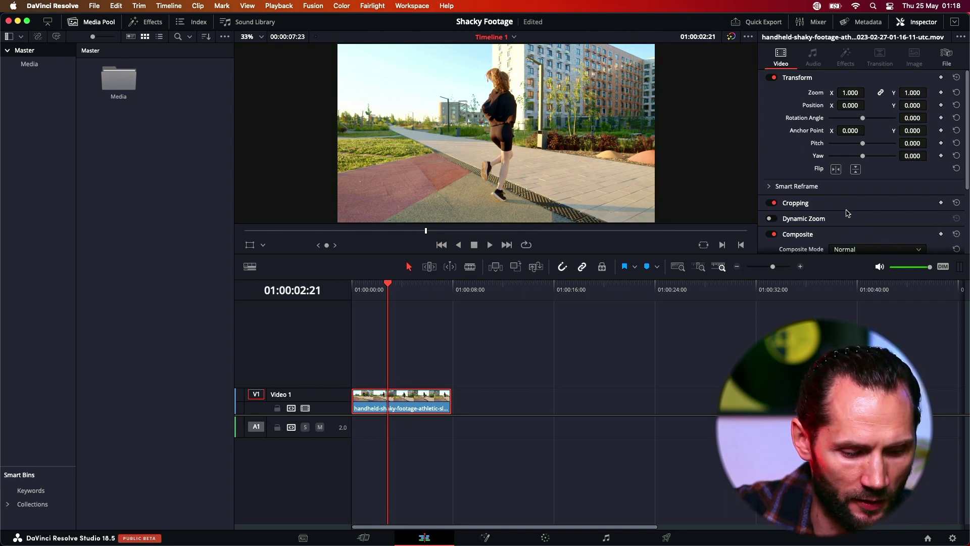
{"action": "left_click_drag", "start_coordinate": [375, 292], "coordinate": [347, 290]}
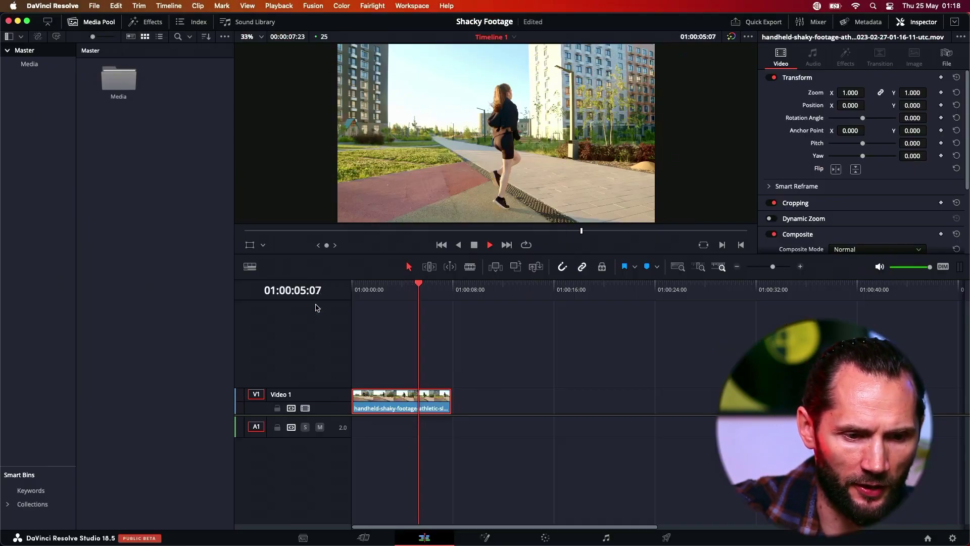
{"action": "key", "text": "space"}
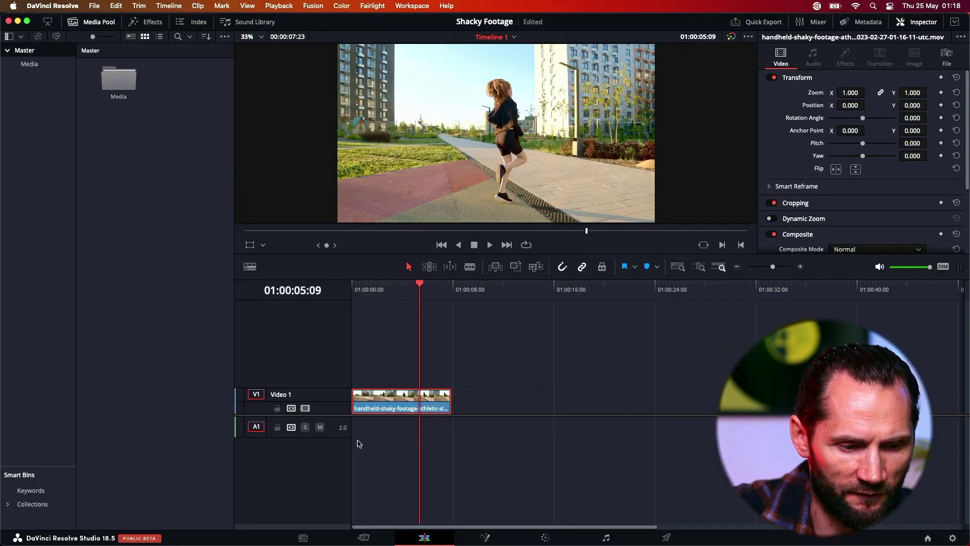
{"action": "left_click_drag", "start_coordinate": [423, 289], "coordinate": [349, 285]}
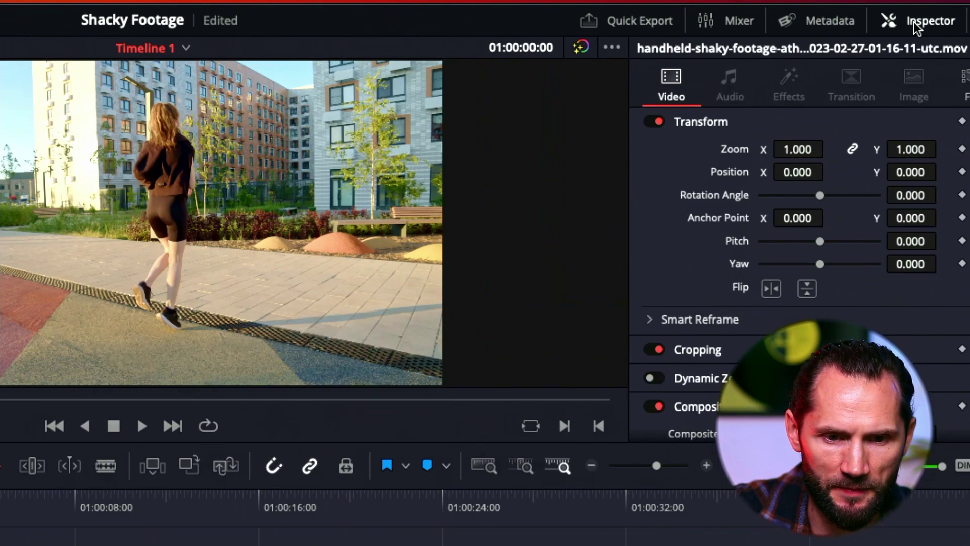
- Expand the Inspector's Stabilization section and enable stabilization on the running clip
{"action": "left_click", "coordinate": [915, 22]}
{"action": "left_click", "coordinate": [915, 22]}
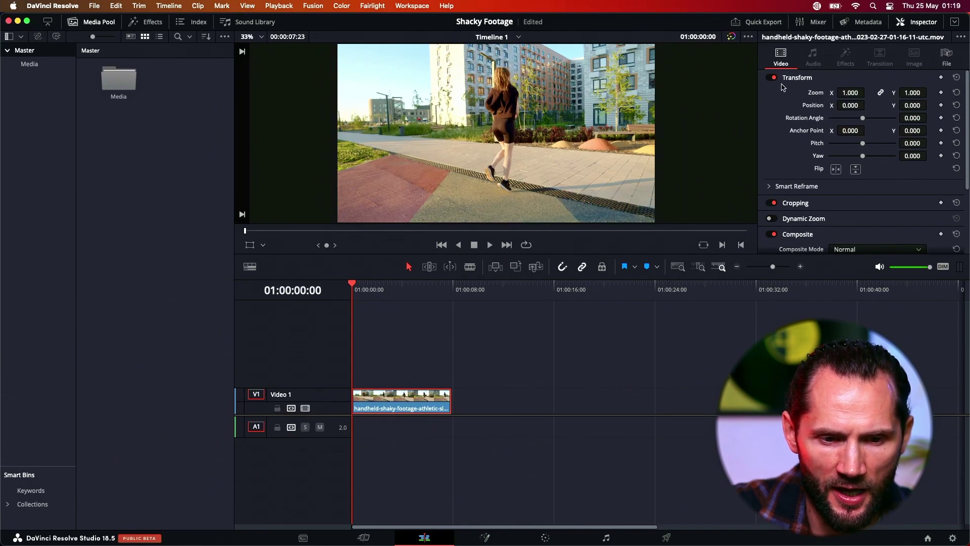
{"action": "scroll", "coordinate": [795, 137], "scroll_direction": "down", "scroll_amount": 5}
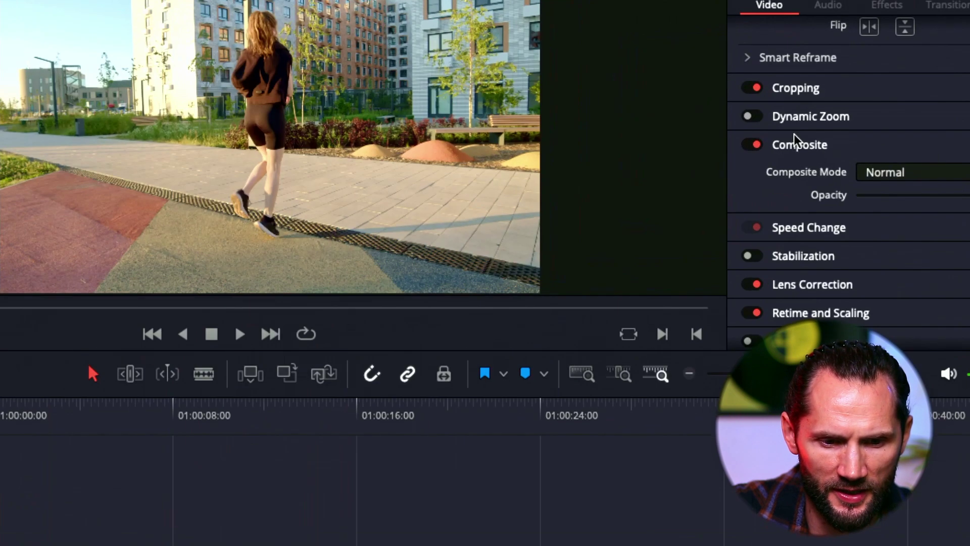
{"action": "scroll", "coordinate": [794, 138], "scroll_direction": "down", "scroll_amount": 1}
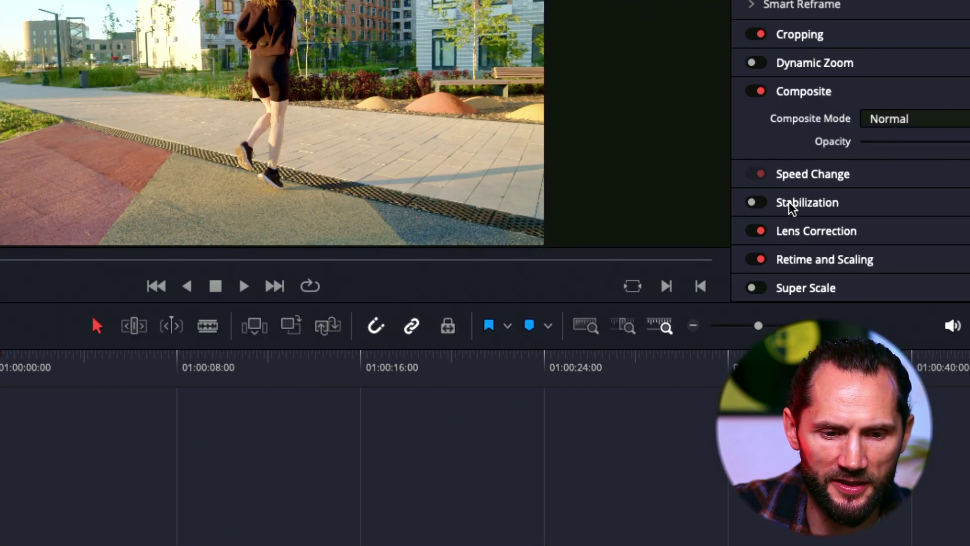
{"action": "left_click", "coordinate": [790, 200]}
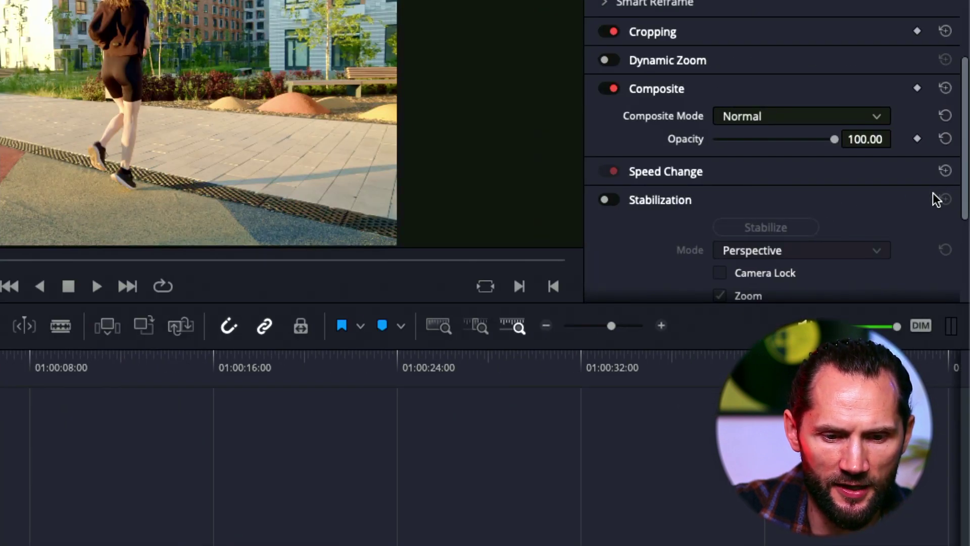
{"action": "scroll", "coordinate": [898, 191], "scroll_direction": "down", "scroll_amount": 2}
{"action": "scroll", "coordinate": [896, 192], "scroll_direction": "down", "scroll_amount": 3}
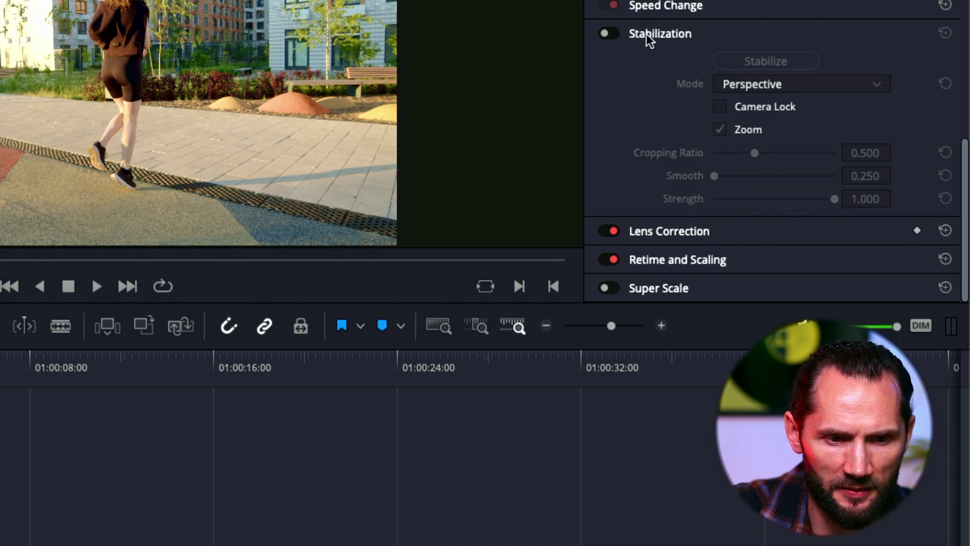
{"action": "left_click", "coordinate": [614, 35]}
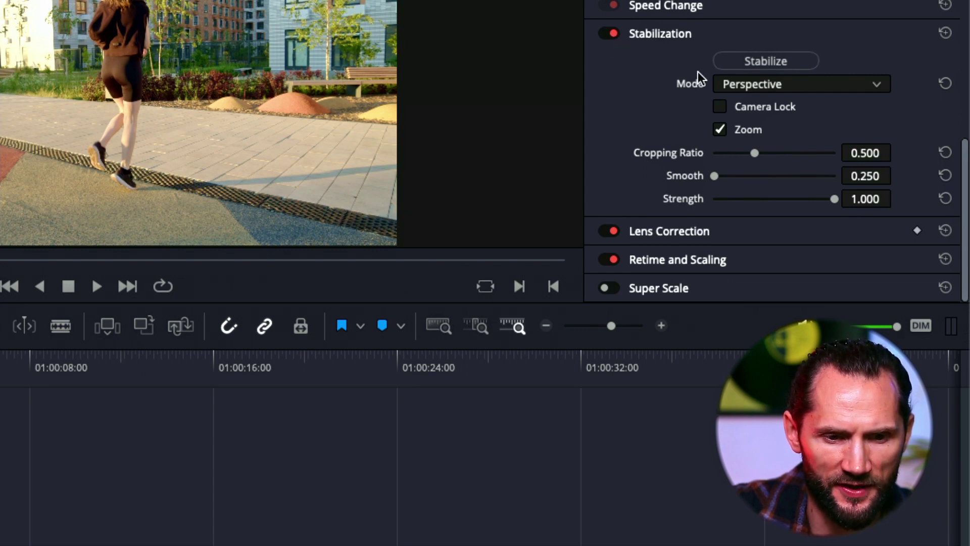
- Review the Perspective, Similarity and Translation stabilization modes, keeping Perspective selected
{"action": "left_click", "coordinate": [742, 86]}
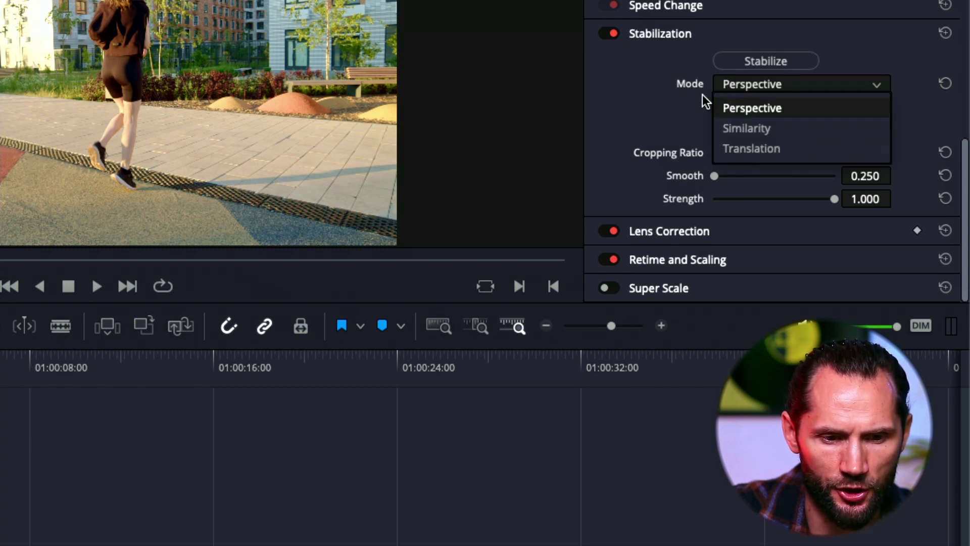
{"action": "left_click", "coordinate": [689, 98]}
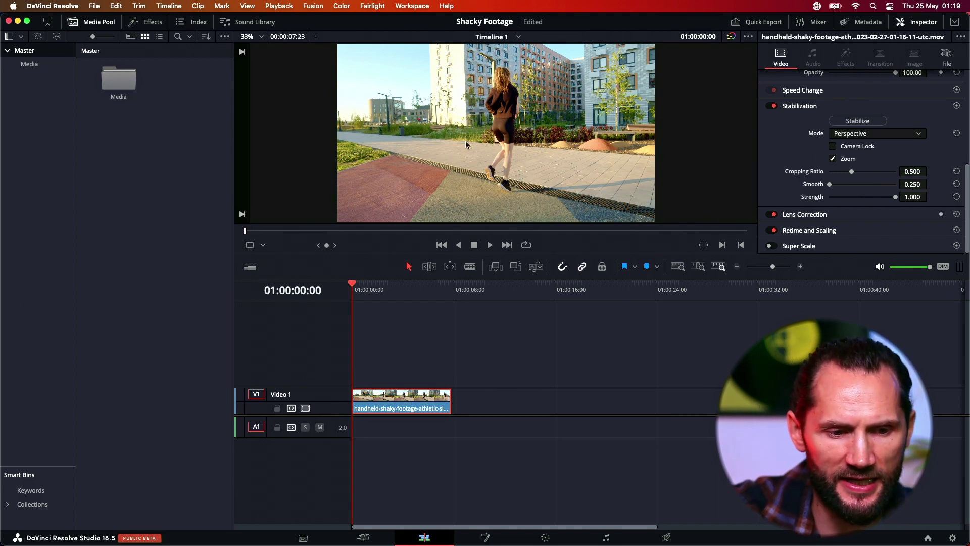
{"action": "left_click", "coordinate": [864, 136]}
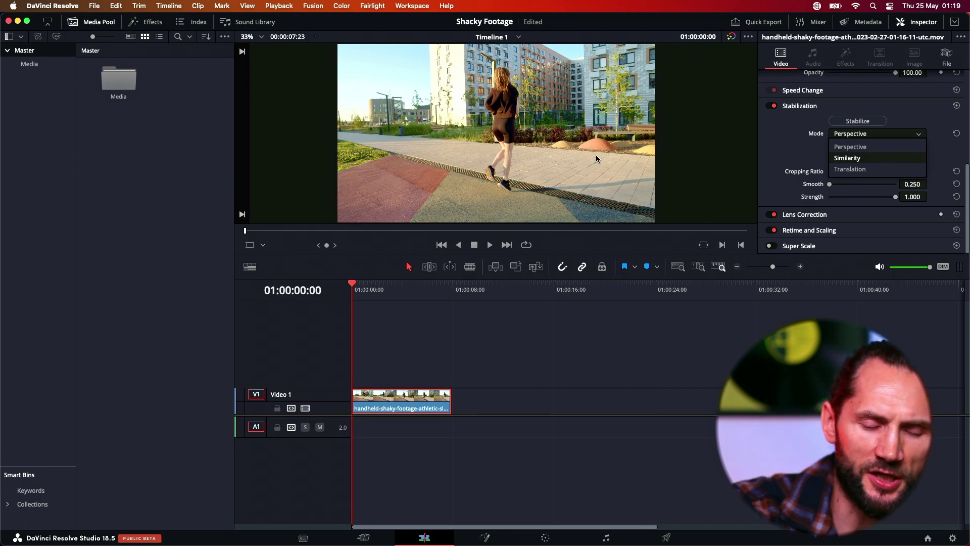
{"action": "left_click", "coordinate": [801, 147]}
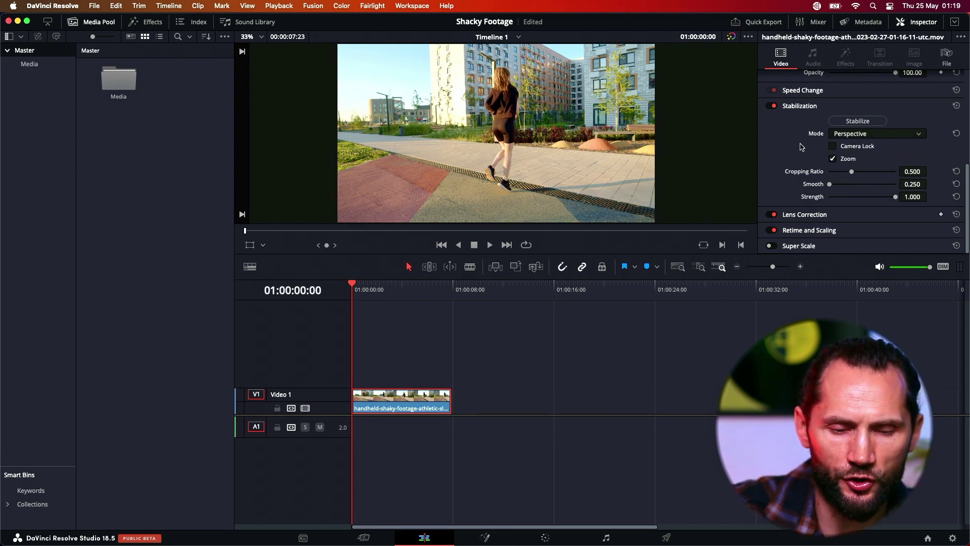
{"action": "left_click", "coordinate": [871, 134]}
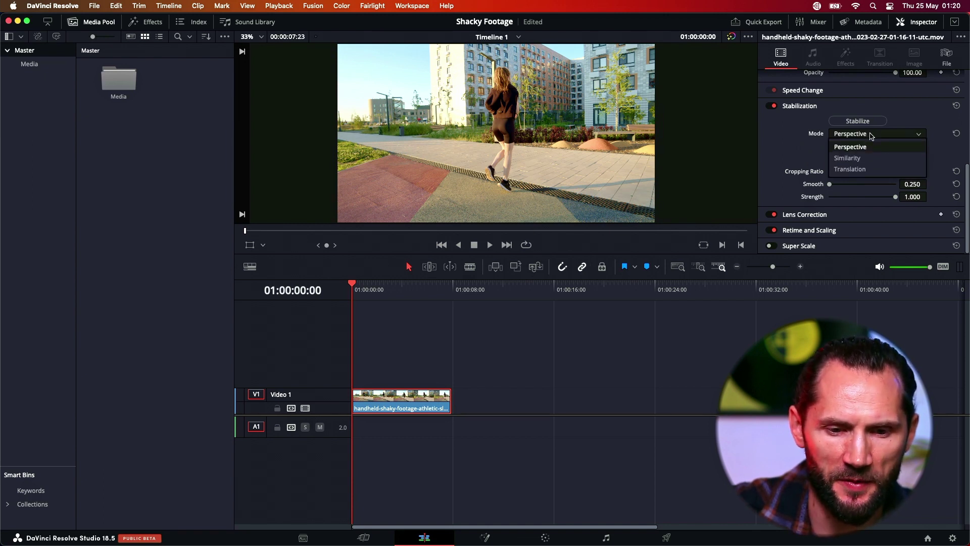
{"action": "left_click", "coordinate": [800, 154]}
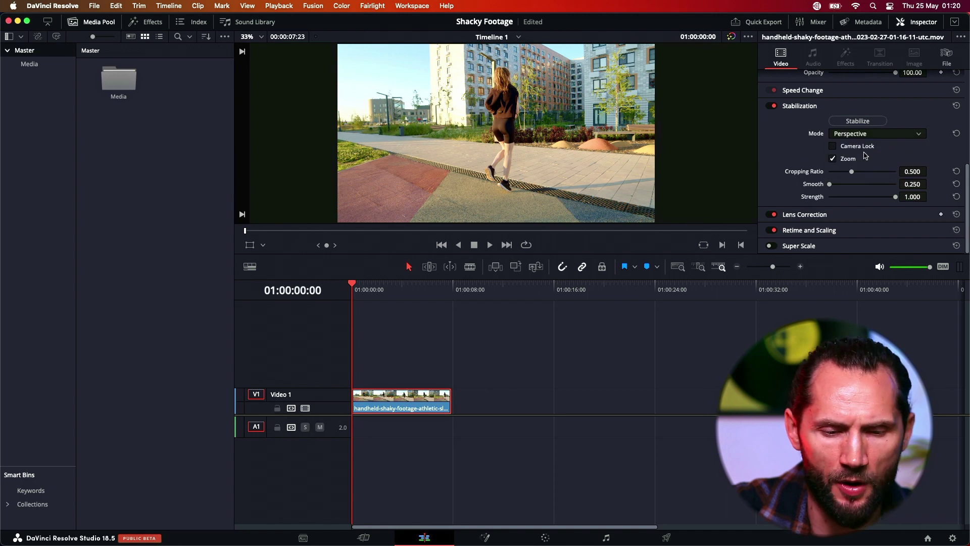
{"action": "left_click", "coordinate": [857, 135]}
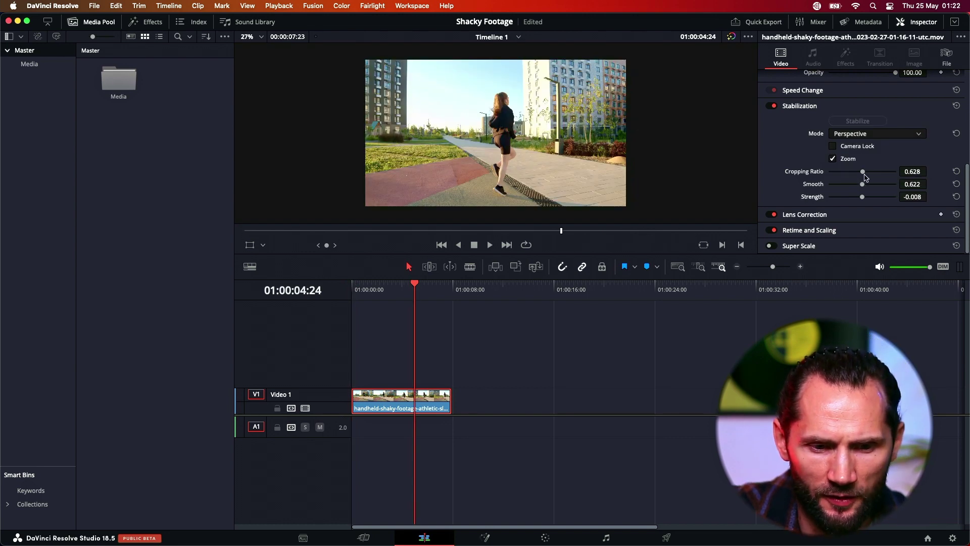
- Stabilize with Cropping Ratio 0.845, Smooth 0.851, Strength 0.679 and preview it from the start
{"action": "left_click_drag", "start_coordinate": [865, 177], "coordinate": [885, 198]}
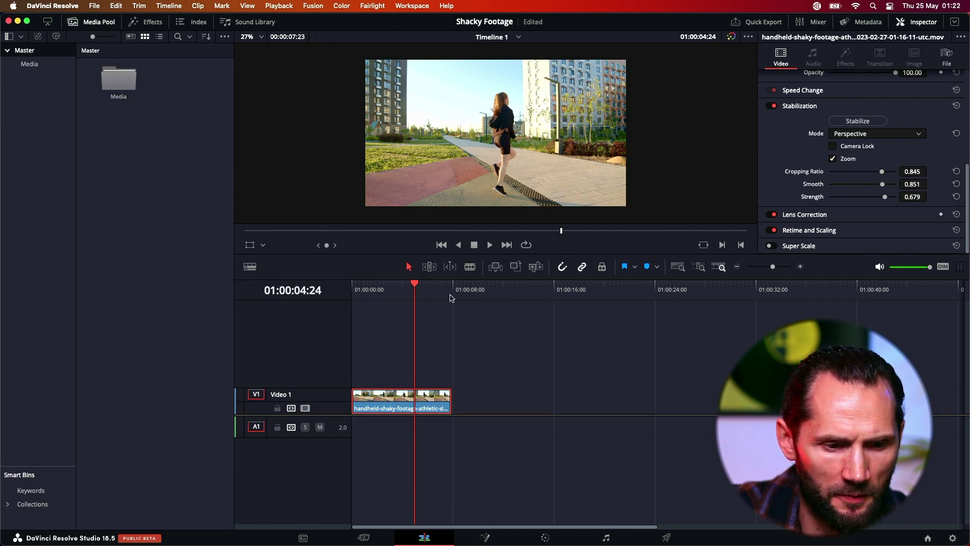
{"action": "left_click", "coordinate": [854, 122]}
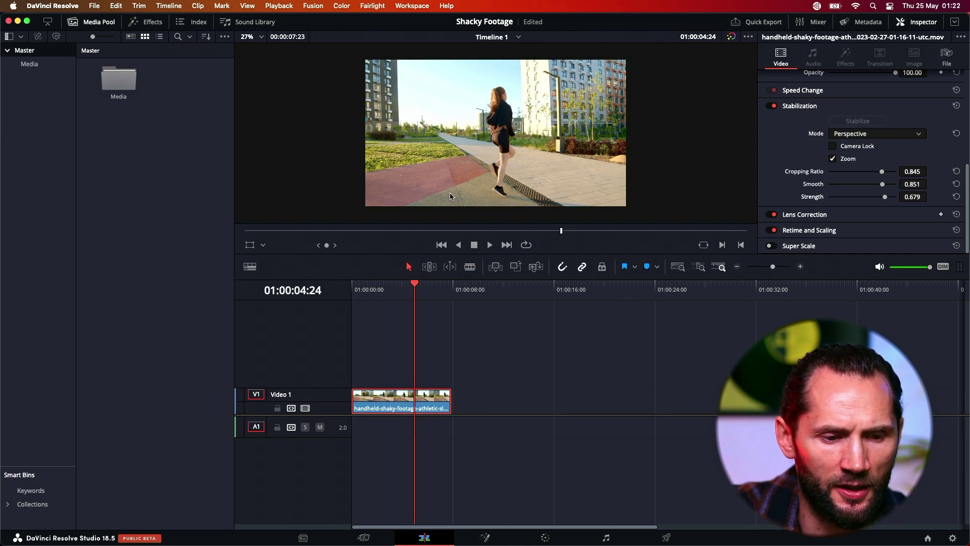
{"action": "left_click_drag", "start_coordinate": [417, 289], "coordinate": [327, 291]}
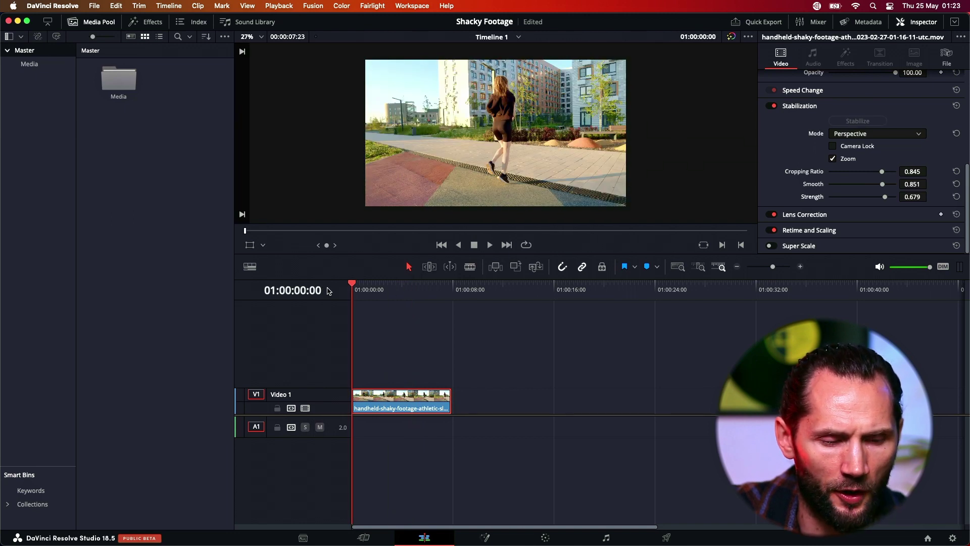
{"action": "key", "text": "space"}
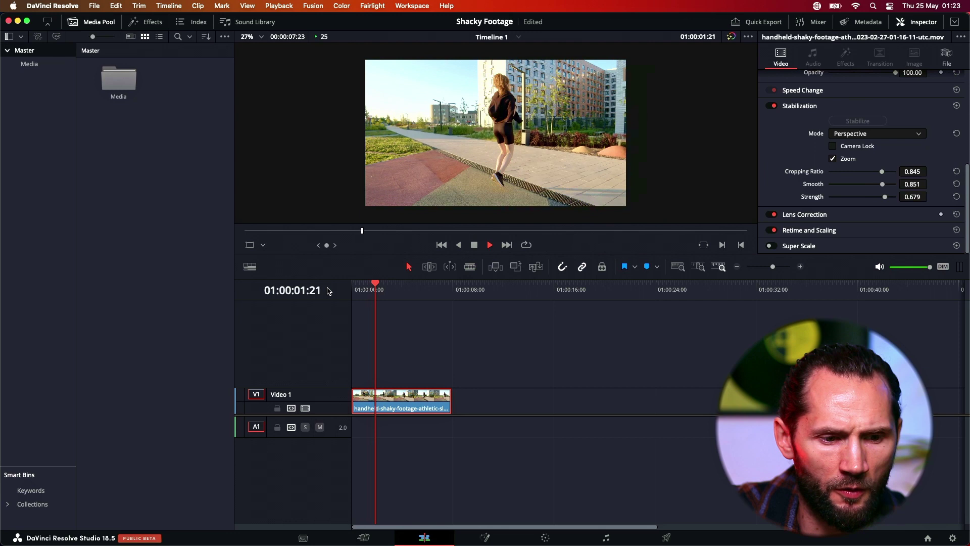
{"action": "key", "text": "space"}
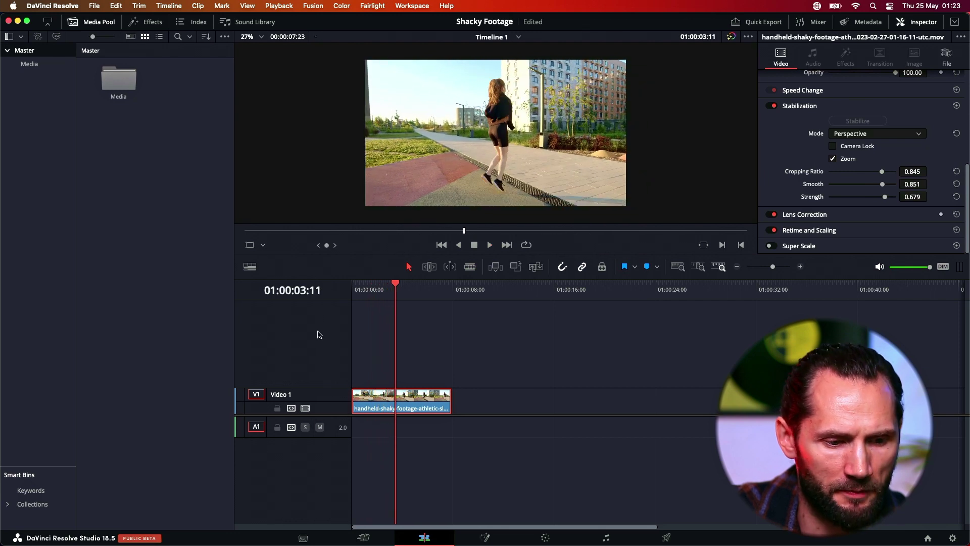
{"action": "left_click_drag", "start_coordinate": [400, 288], "coordinate": [314, 289]}
- Replay the clip from the start and delete its render cache for Selected Clips
{"action": "key", "text": "space"}
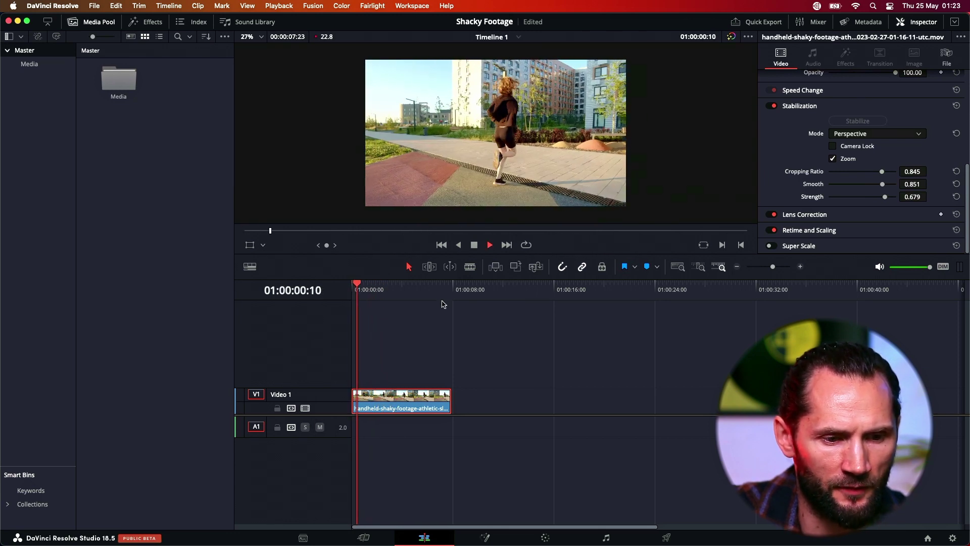
{"action": "left_click_drag", "start_coordinate": [360, 288], "coordinate": [337, 288]}
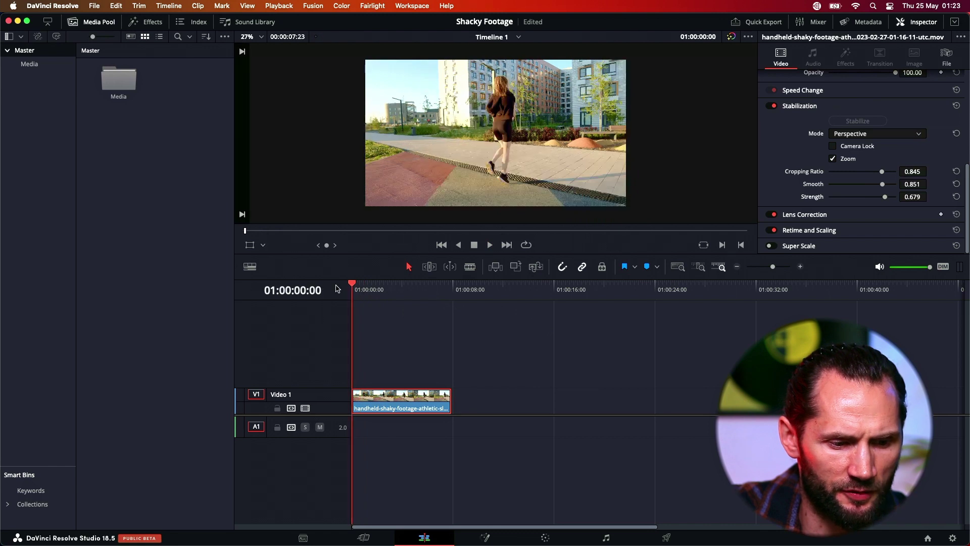
{"action": "left_click", "coordinate": [277, 5]}
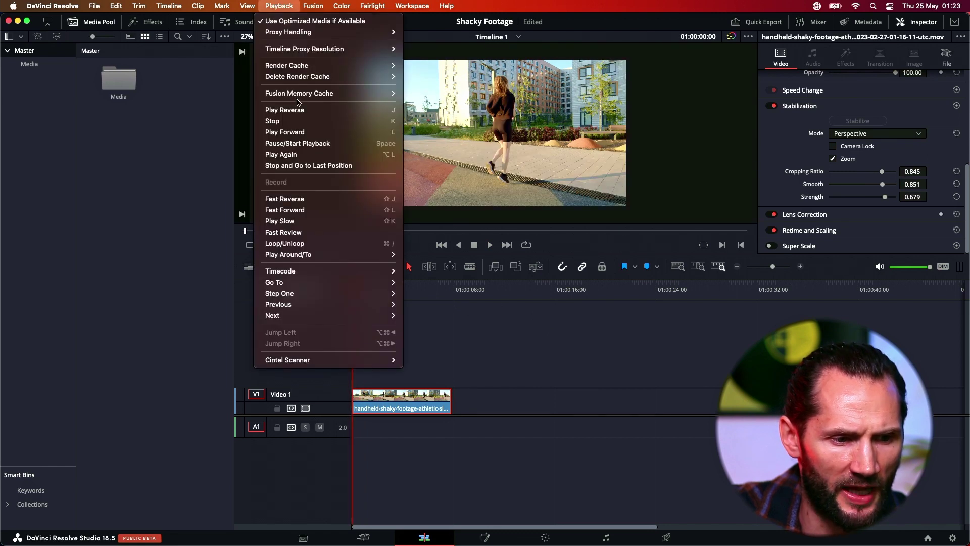
{"action": "mouse_move", "coordinate": [300, 78]}
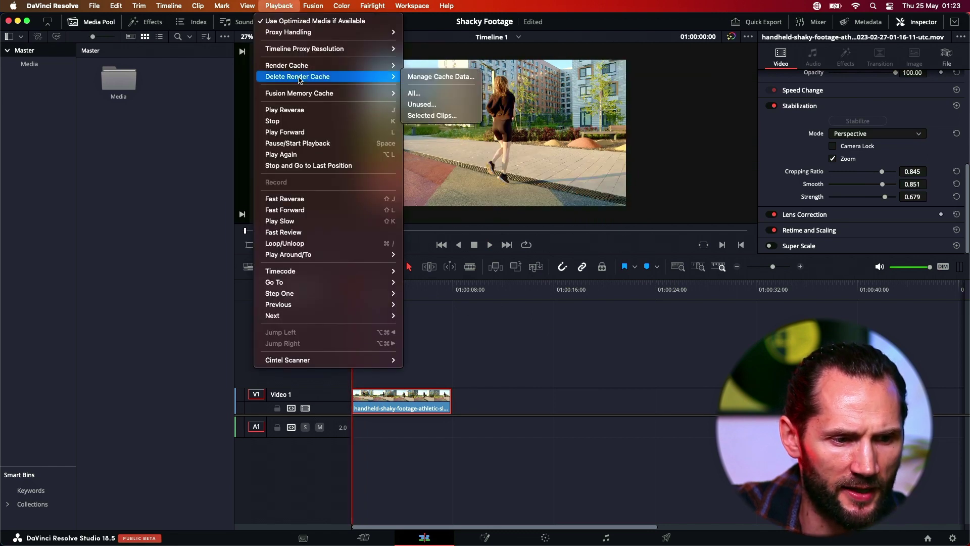
{"action": "left_click", "coordinate": [428, 116]}
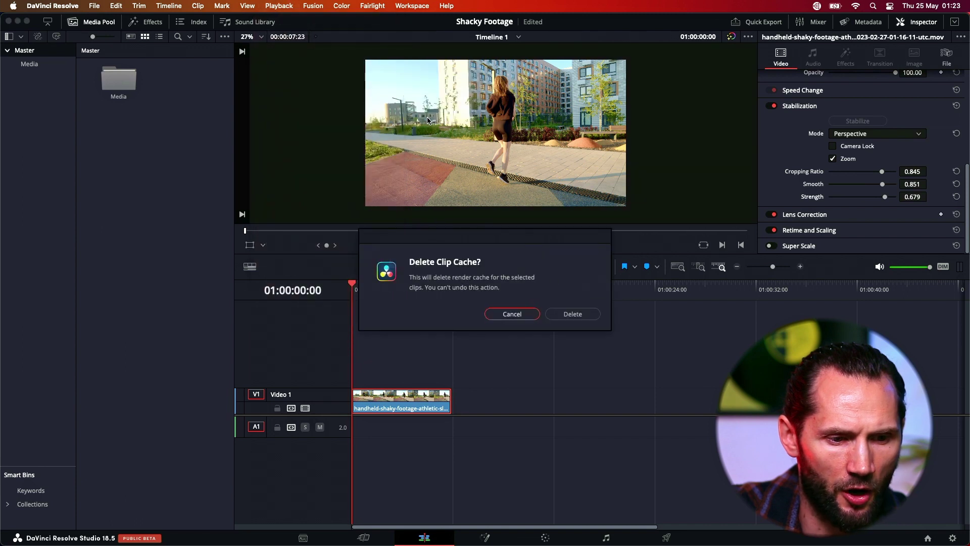
{"action": "left_click", "coordinate": [572, 314]}
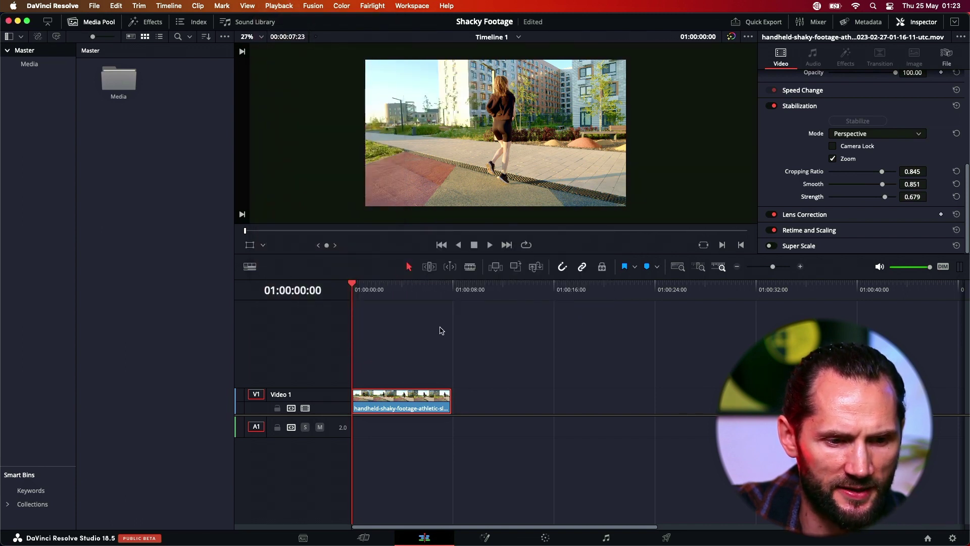
{"action": "left_click_drag", "start_coordinate": [377, 292], "coordinate": [329, 287]}
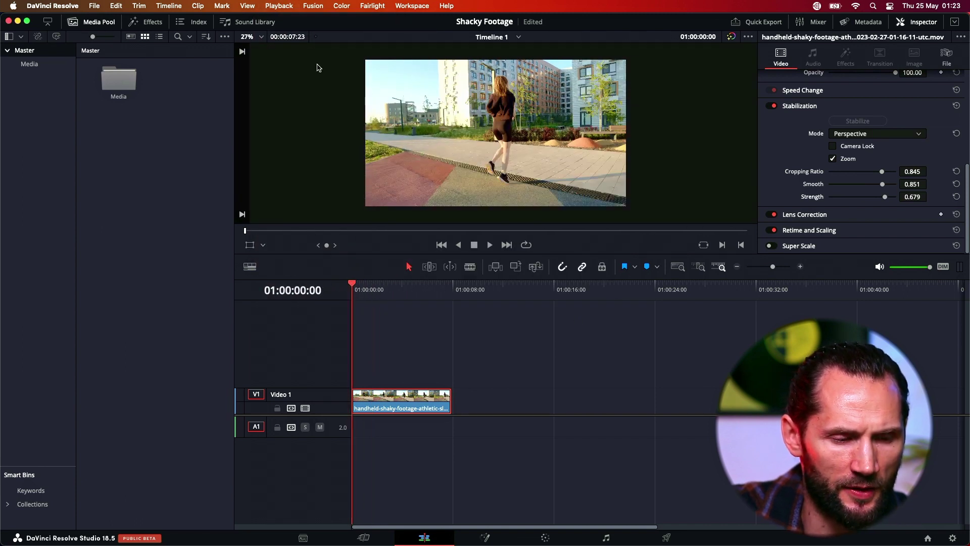
{"action": "left_click", "coordinate": [281, 7]}
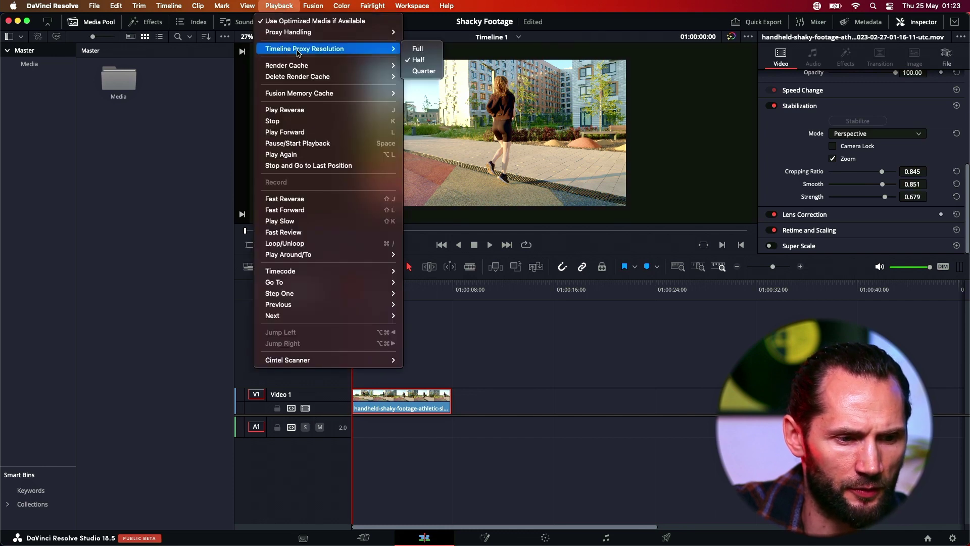
{"action": "mouse_move", "coordinate": [299, 66]}
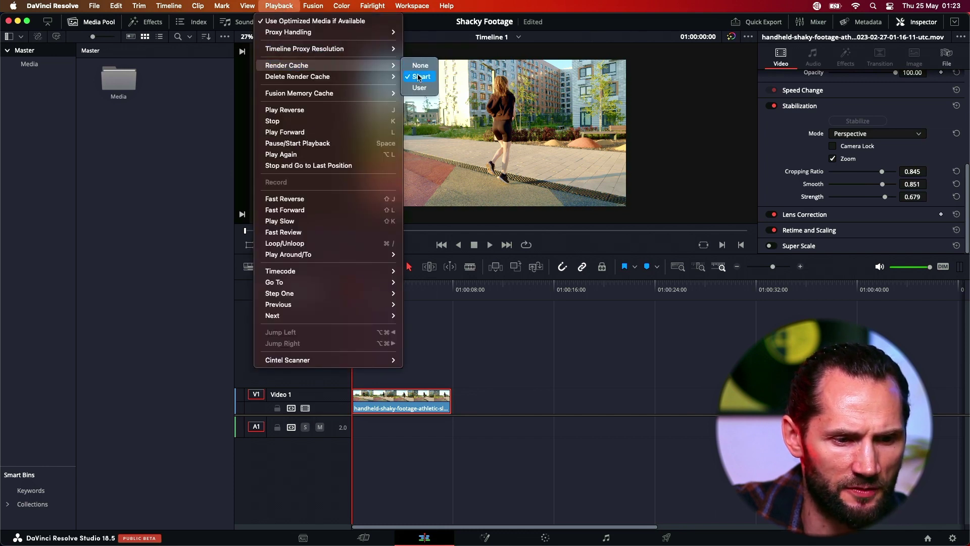
{"action": "left_click", "coordinate": [496, 325]}
{"action": "left_click", "coordinate": [453, 286]}
{"action": "key", "text": "Home"}
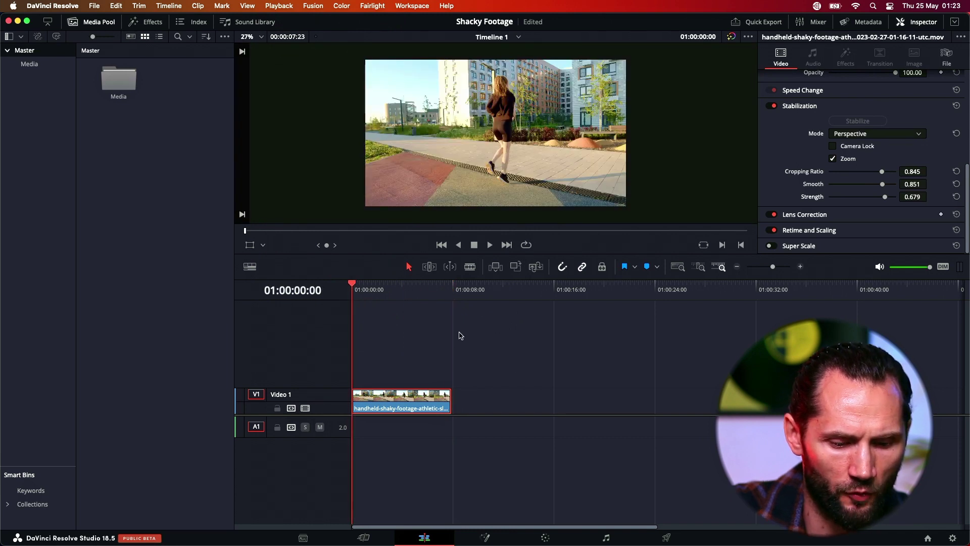
{"action": "key", "text": "space"}
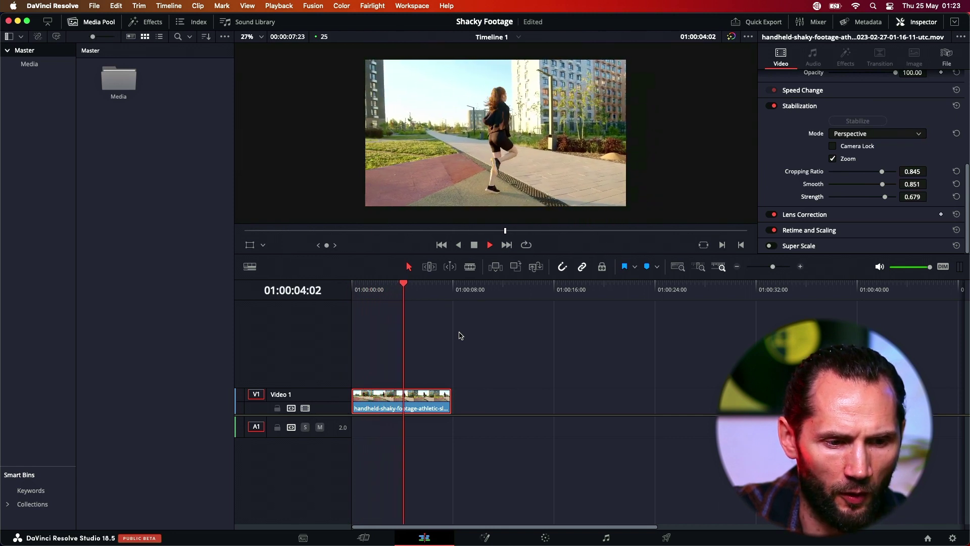
- Stop playback and bring the playhead back into the first clip
{"action": "key", "text": "space"}
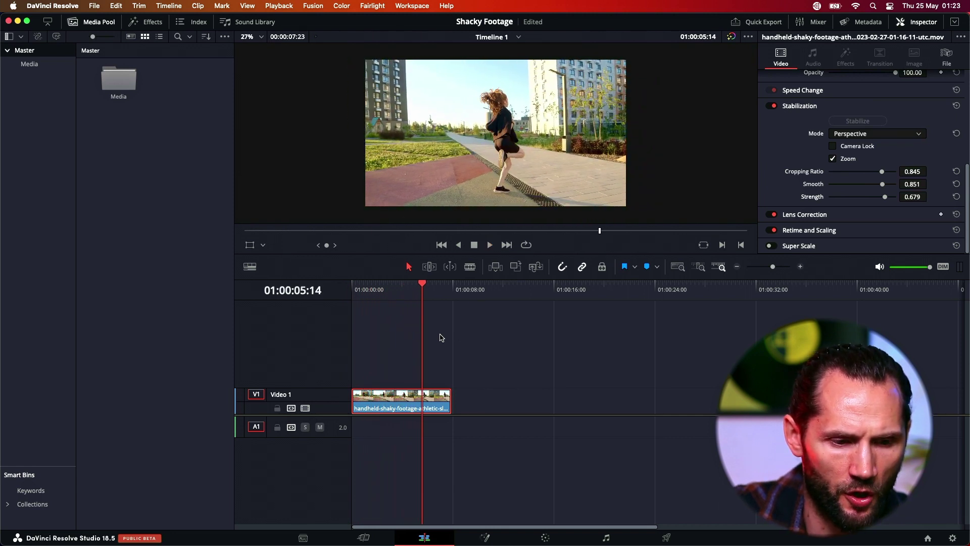
{"action": "left_click", "coordinate": [392, 289]}
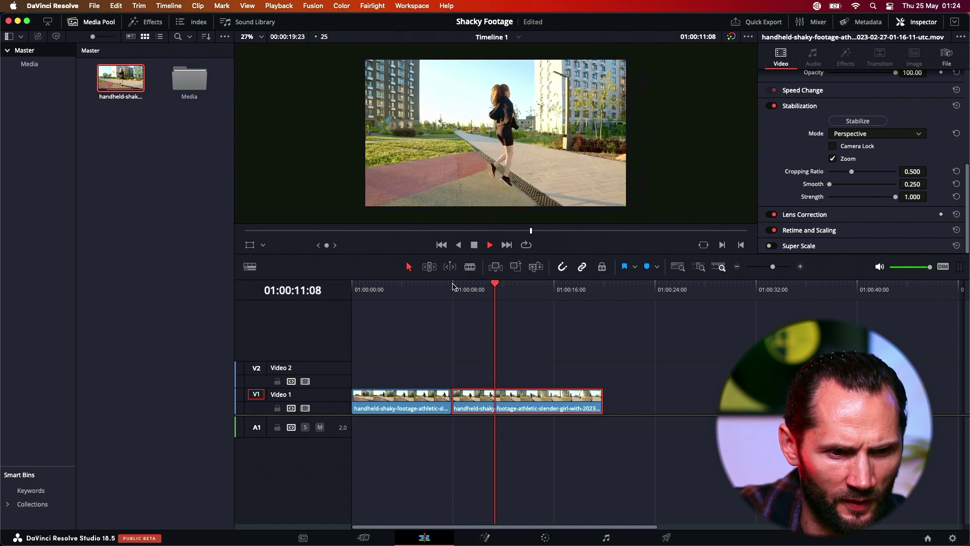
{"action": "key", "text": "space"}
{"action": "left_click", "coordinate": [417, 289]}
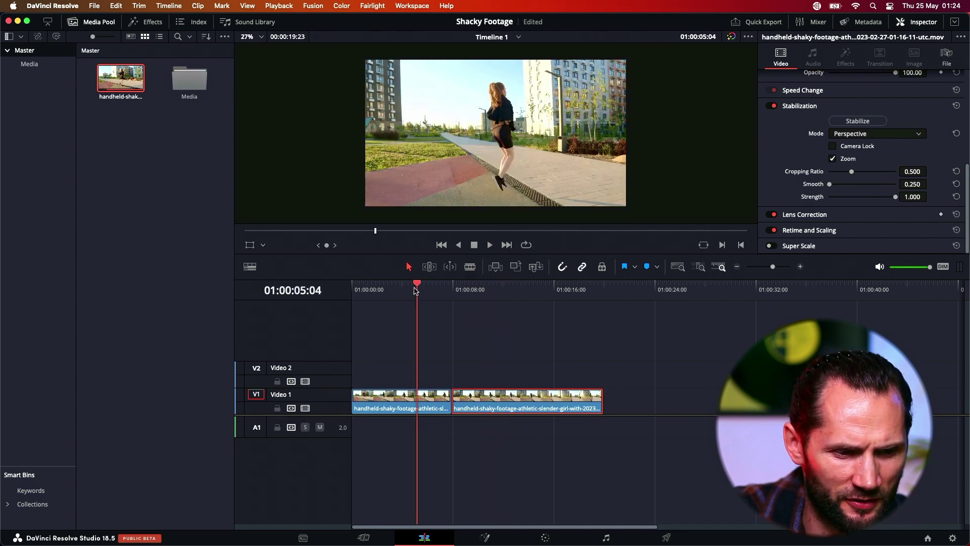
{"action": "key", "text": "Home"}
{"action": "key", "text": "space"}
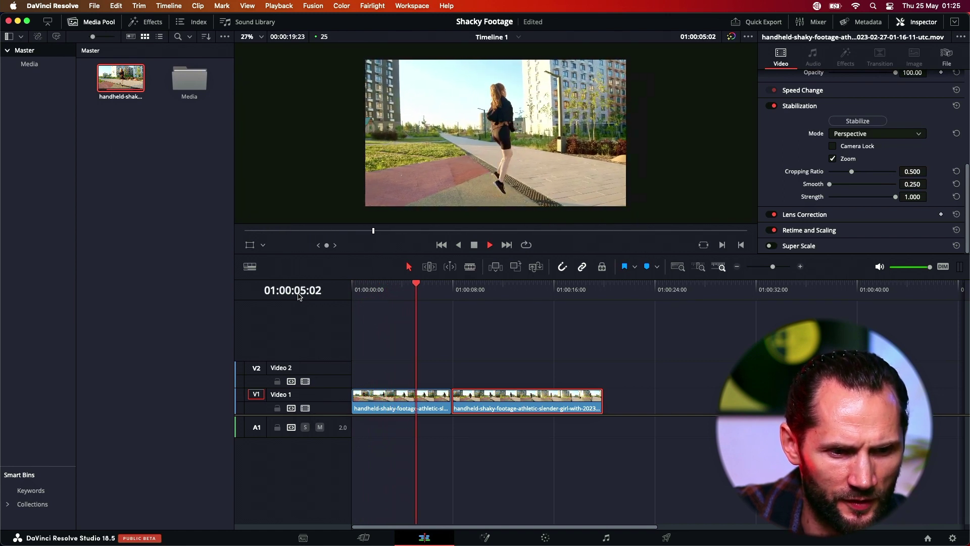
{"action": "key", "text": "space"}
{"action": "key", "text": "space"}
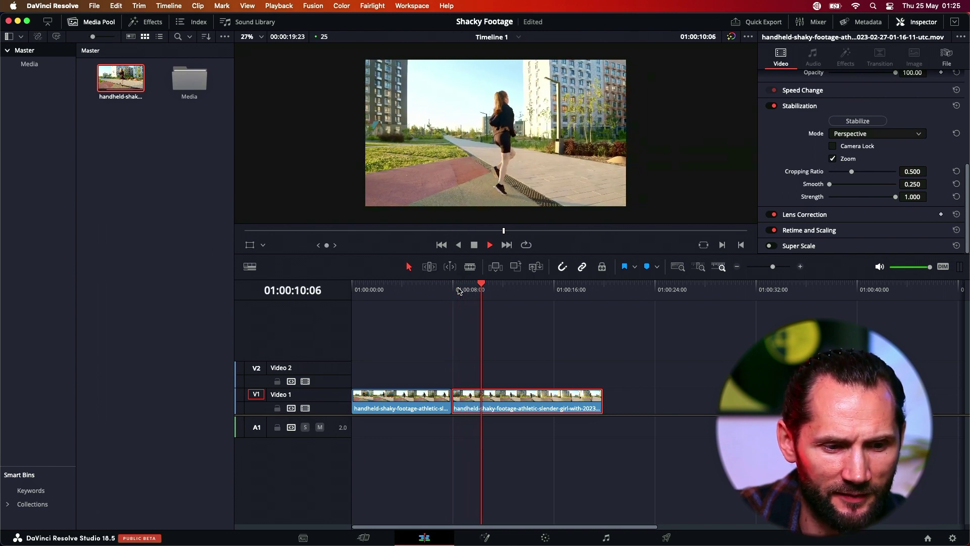
{"action": "key", "text": "space"}
{"action": "left_click", "coordinate": [408, 289]}
- Re-stabilize the first clip in Similarity mode with Zoom ticked, then rewind to the start
{"action": "left_click", "coordinate": [423, 412]}
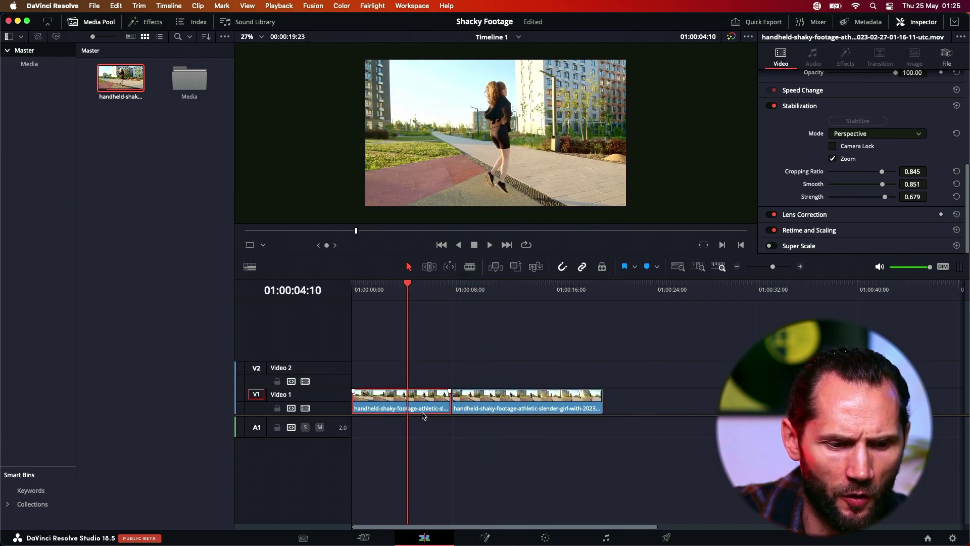
{"action": "left_click", "coordinate": [854, 134]}
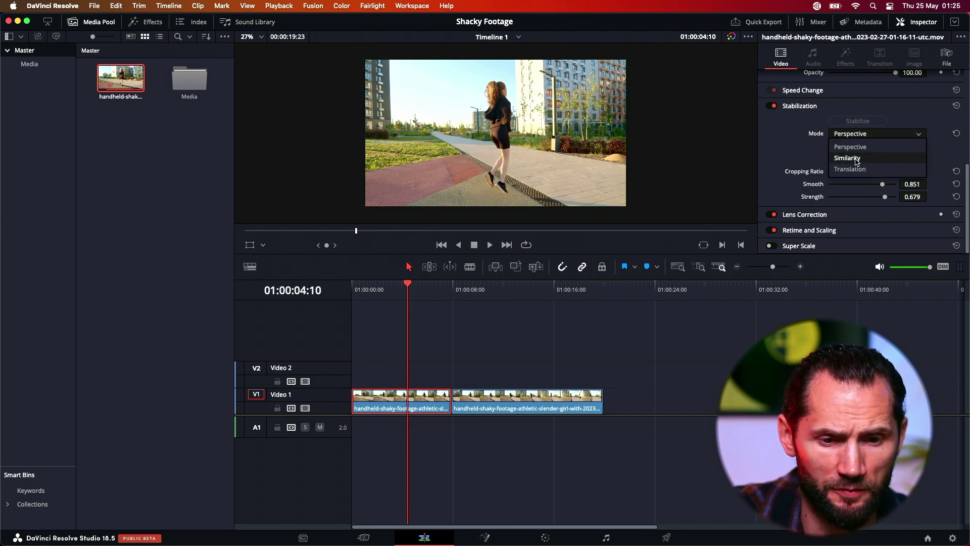
{"action": "left_click", "coordinate": [855, 158]}
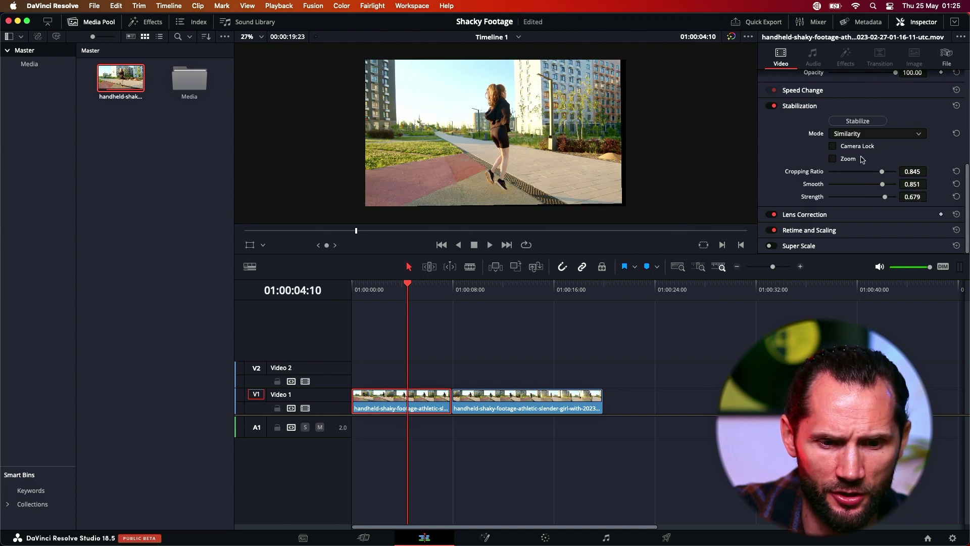
{"action": "left_click", "coordinate": [833, 159]}
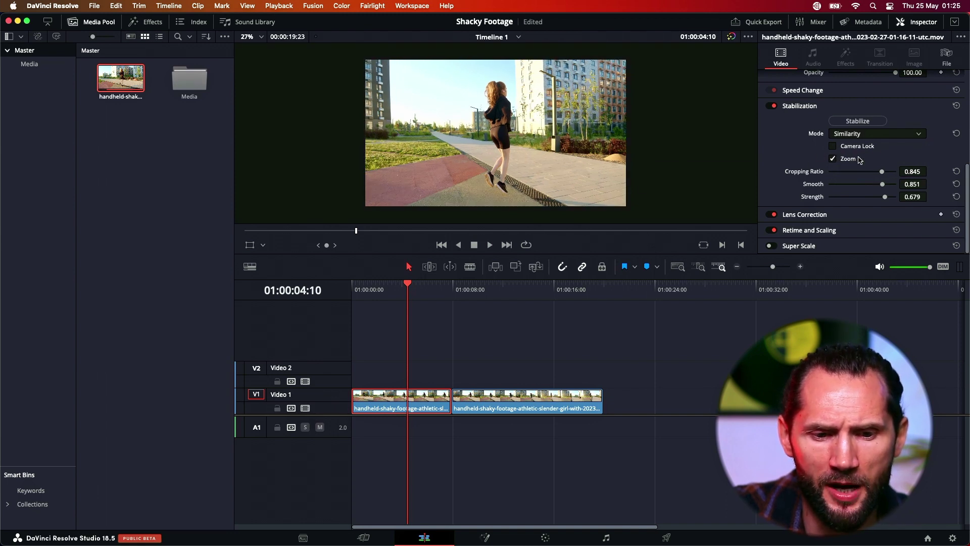
{"action": "left_click", "coordinate": [859, 122]}
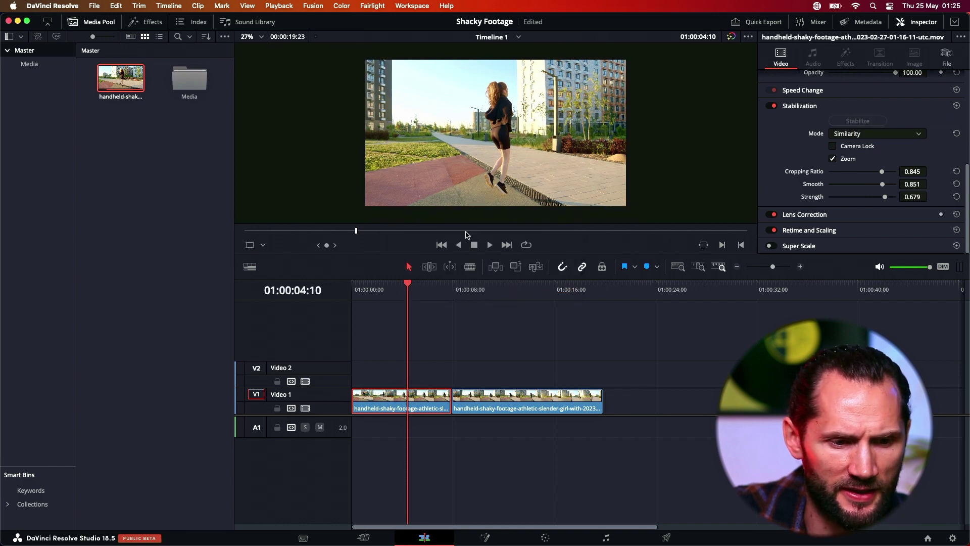
{"action": "left_click_drag", "start_coordinate": [403, 289], "coordinate": [359, 290]}
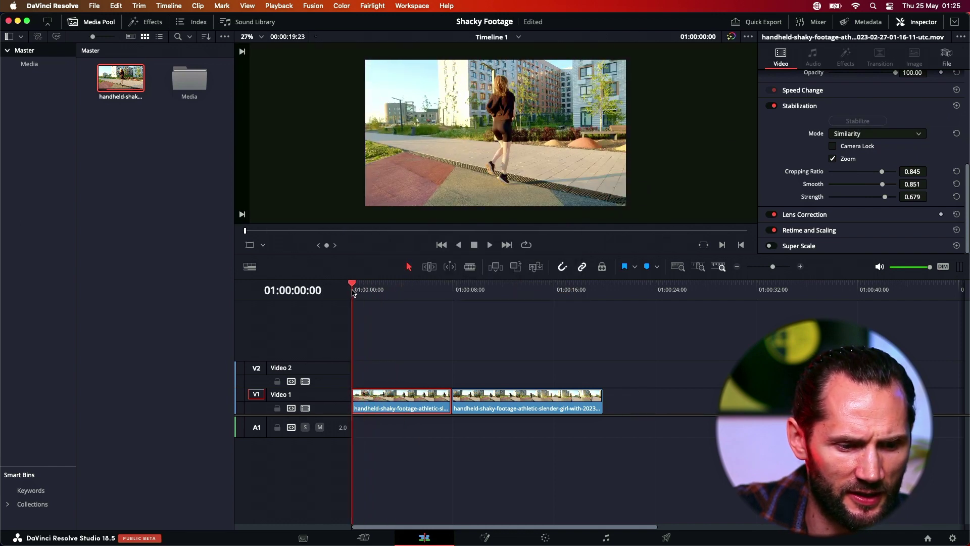
{"action": "key", "text": "space"}
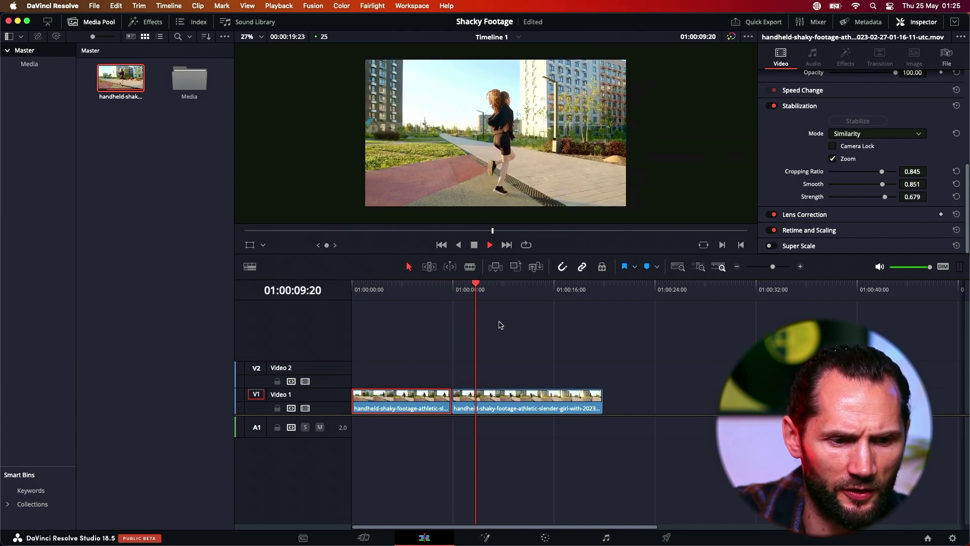
{"action": "left_click", "coordinate": [497, 398]}
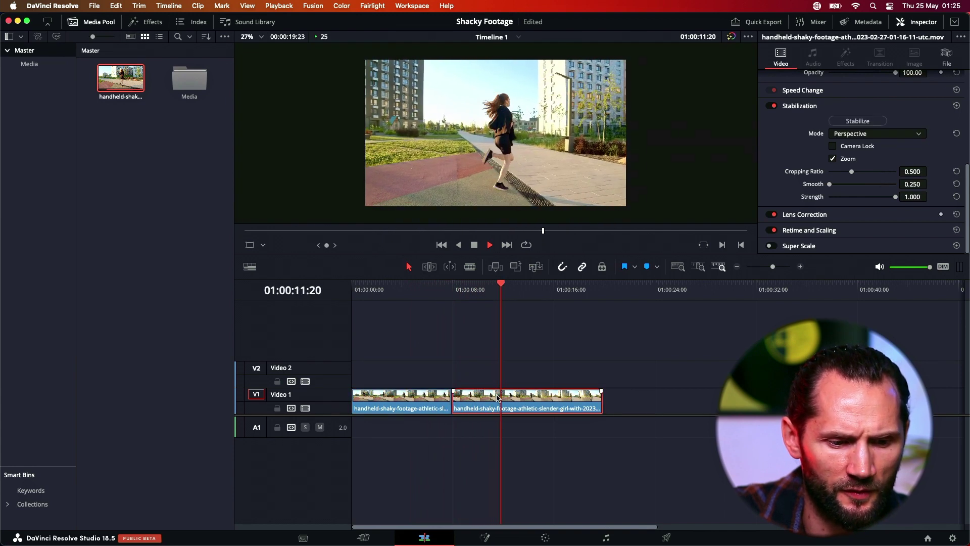
{"action": "key", "text": "space"}
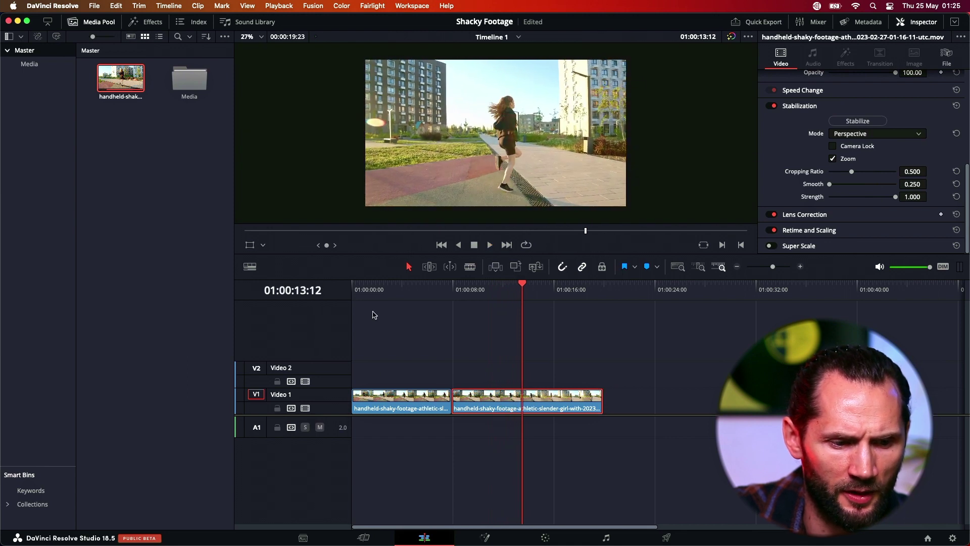
{"action": "left_click", "coordinate": [356, 291]}
{"action": "key", "text": "space"}
{"action": "key", "text": "space"}
{"action": "left_click", "coordinate": [389, 398]}
- Delete the selected first clip's render cache and rewind the playhead to the start
{"action": "left_click", "coordinate": [268, 5]}
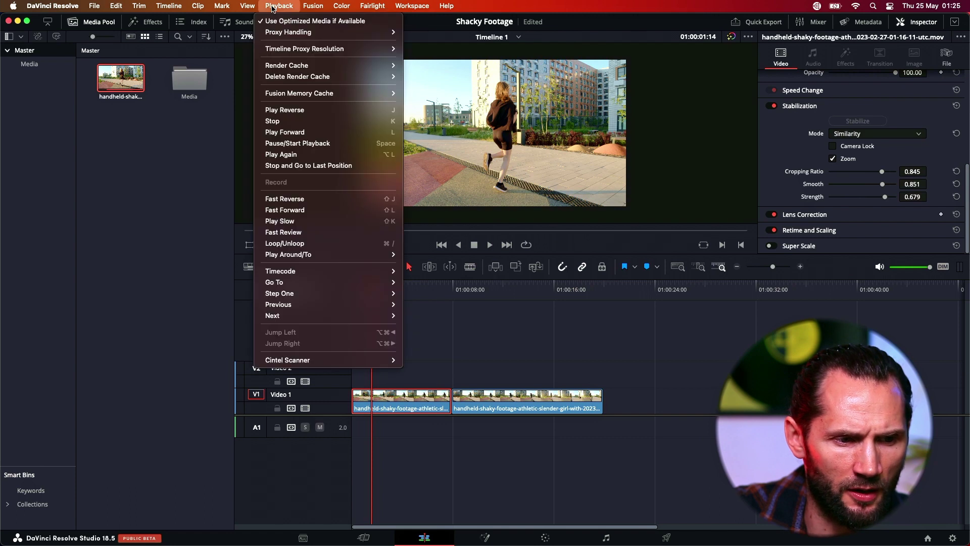
{"action": "mouse_move", "coordinate": [307, 77]}
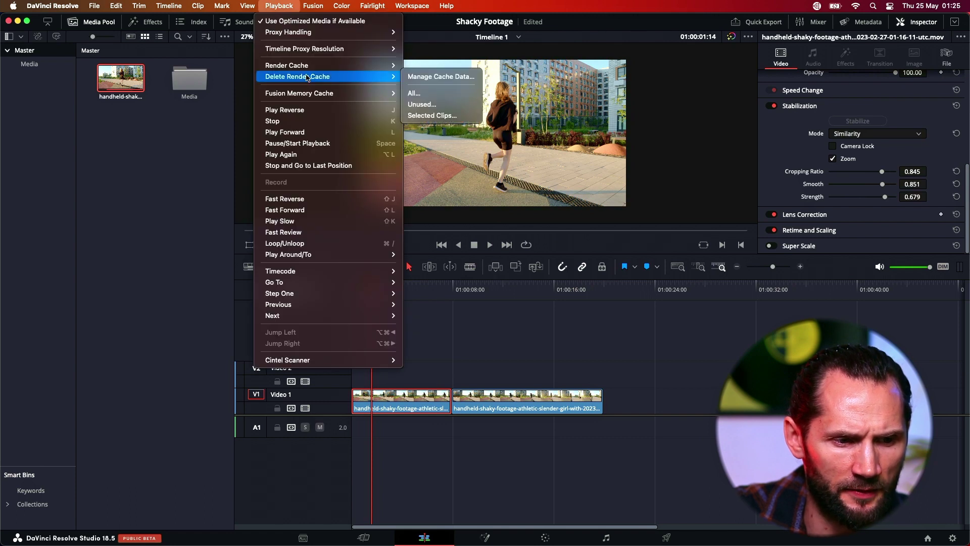
{"action": "left_click", "coordinate": [427, 115]}
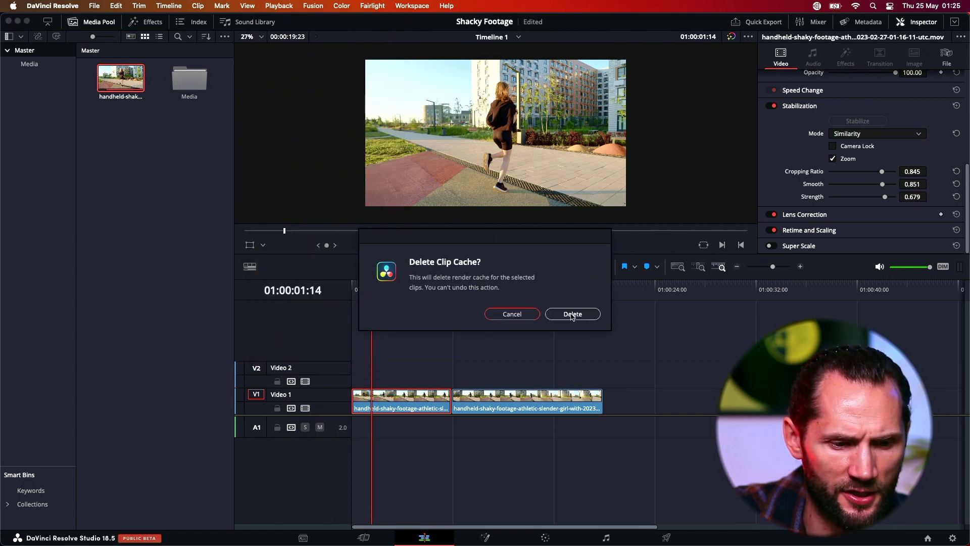
{"action": "left_click", "coordinate": [572, 314]}
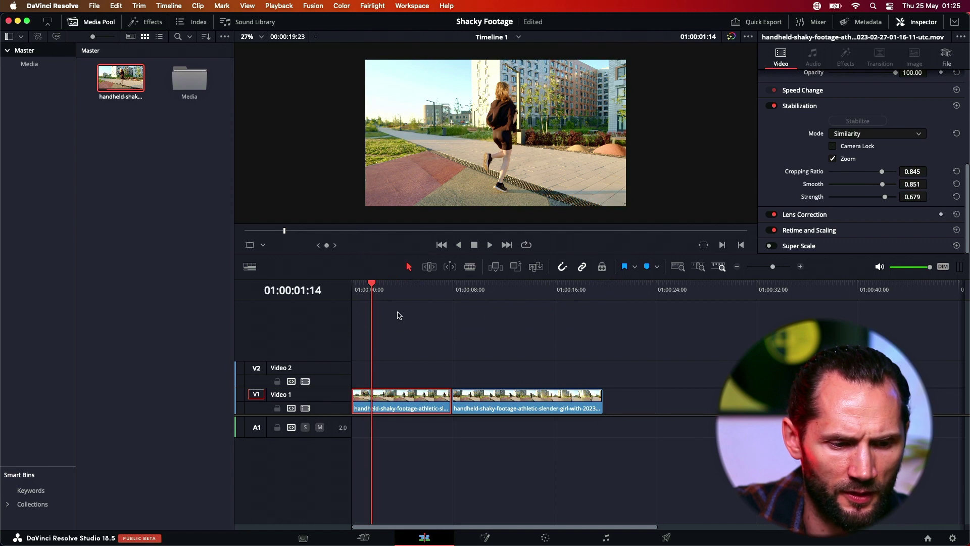
{"action": "left_click_drag", "start_coordinate": [392, 291], "coordinate": [339, 286]}
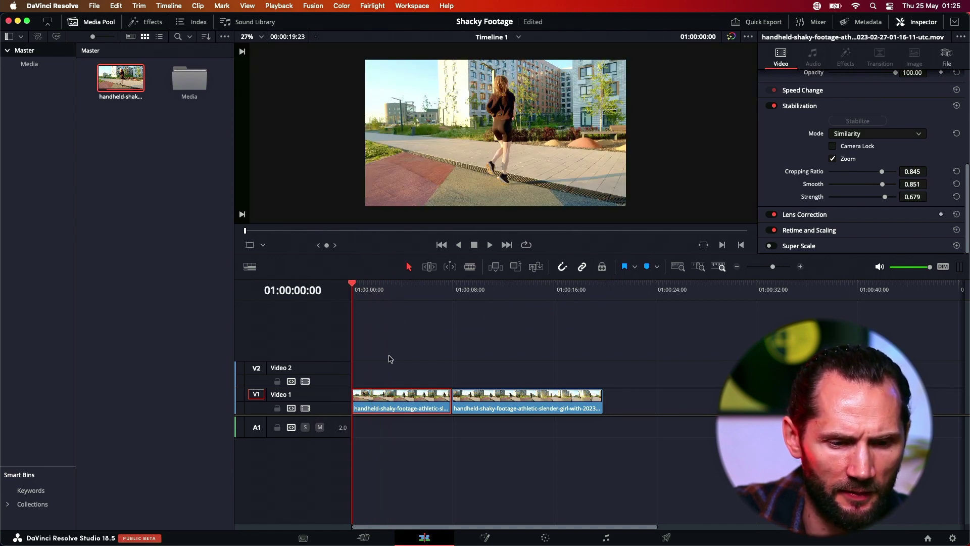
- Play the timeline briefly to about eight seconds, then change the stabilization mode to Translation
{"action": "key", "text": "space"}
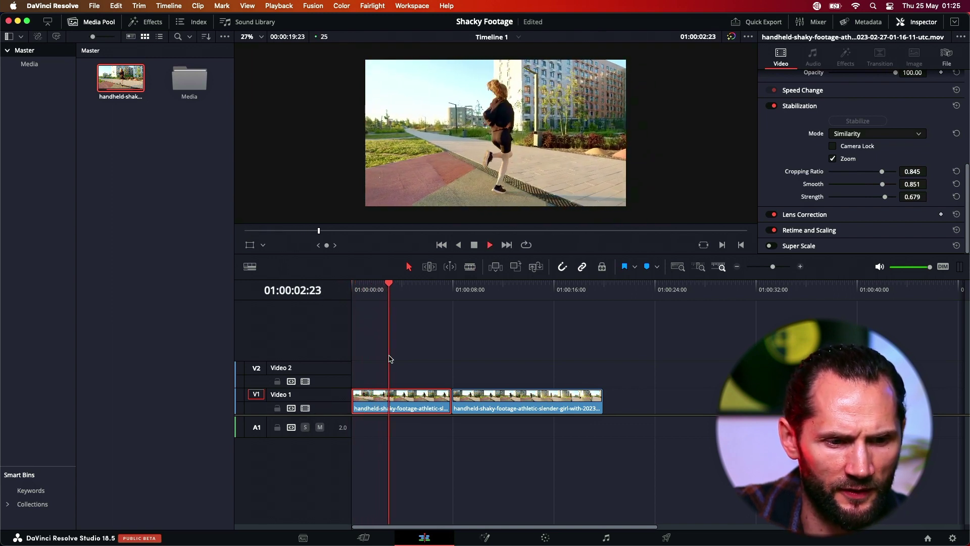
{"action": "left_click", "coordinate": [452, 291]}
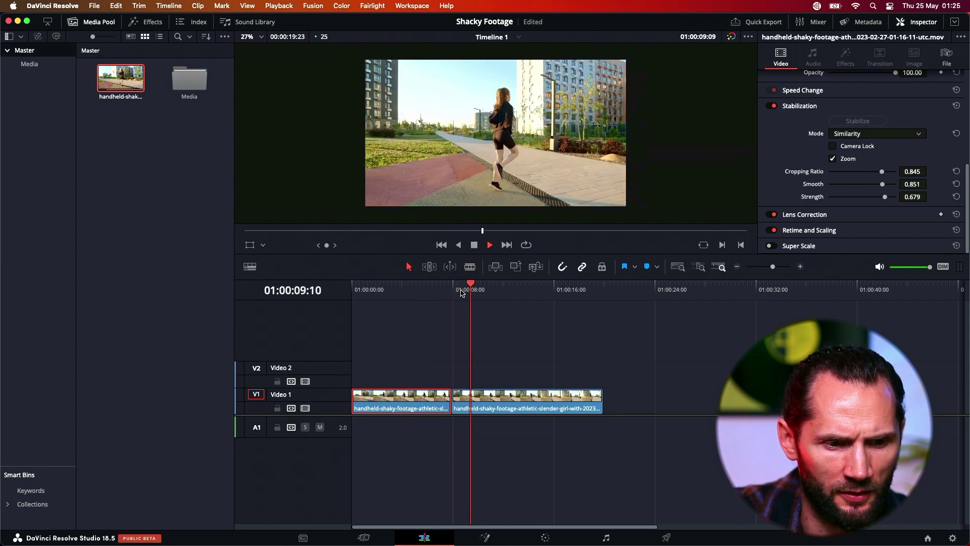
{"action": "key", "text": "space"}
{"action": "left_click", "coordinate": [860, 134]}
{"action": "left_click", "coordinate": [857, 169]}
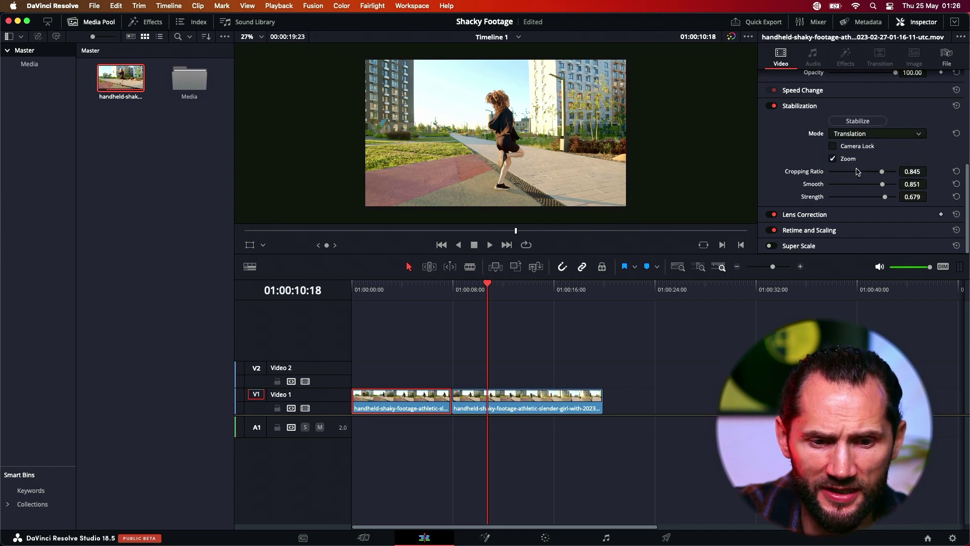